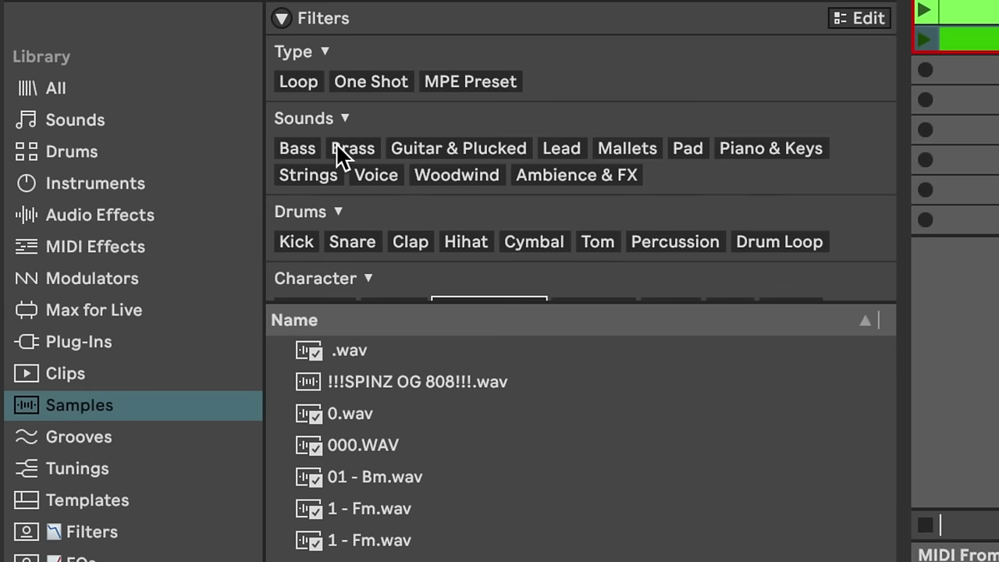
Filter the library to Bass sounds and audition random Infiltrator and Effectrix presets
click(304, 149)
scroll(602, 231, down, 3)
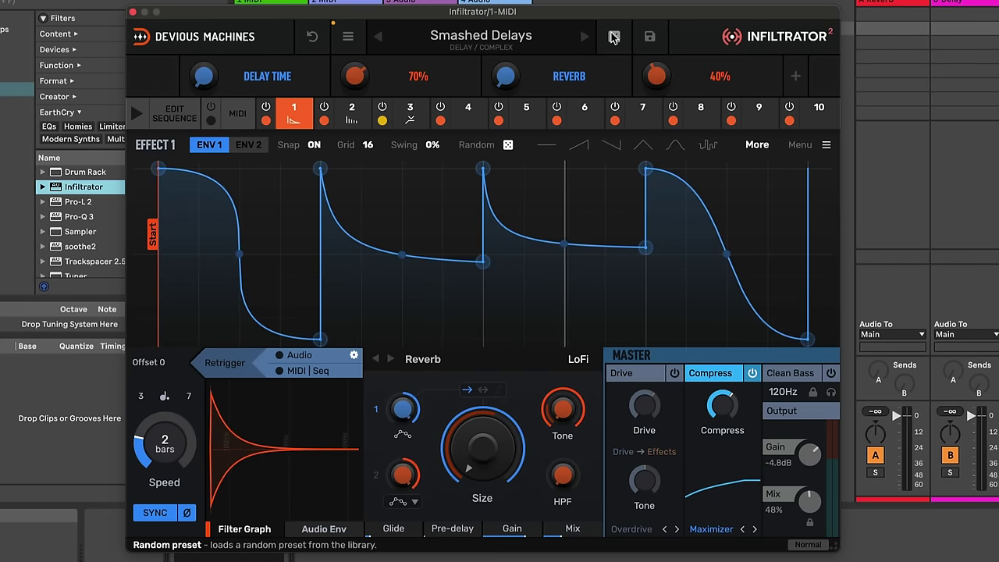
click(613, 37)
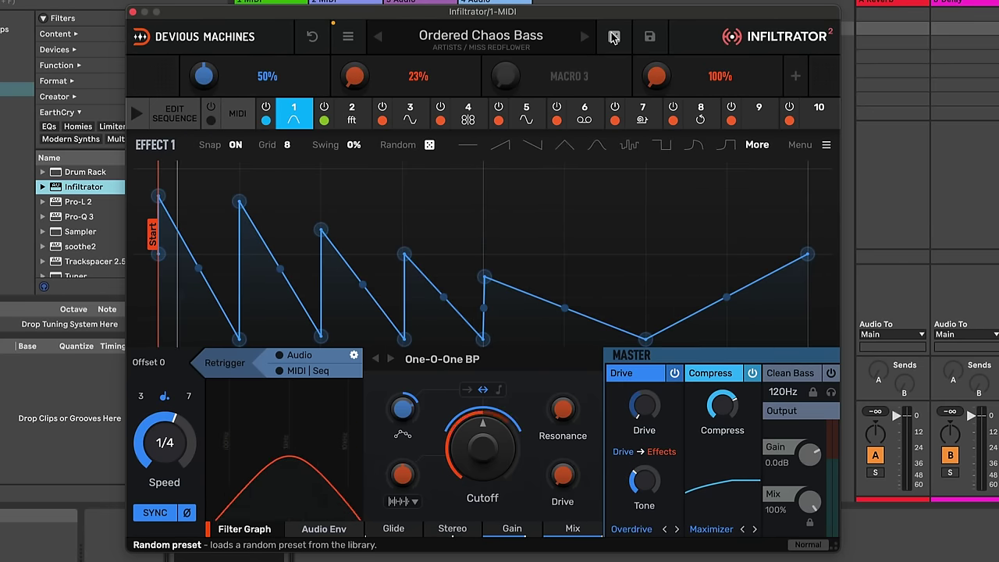
click(614, 37)
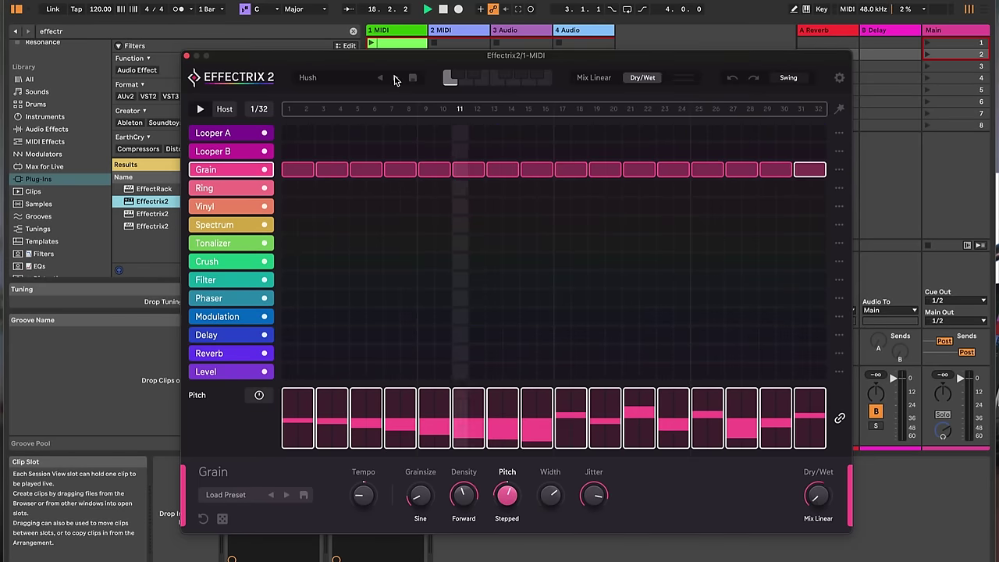
click(394, 79)
click(394, 78)
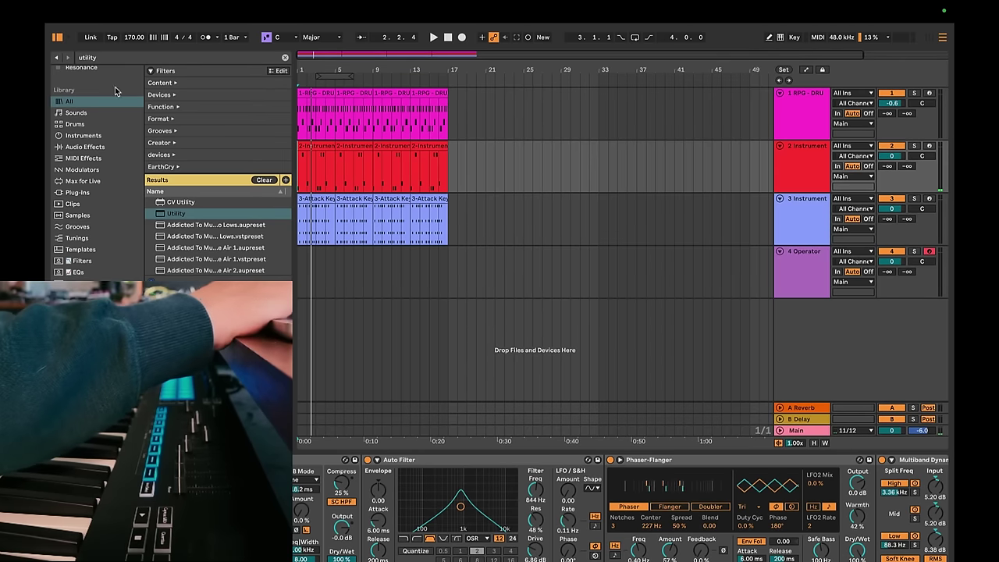
click(85, 12)
click(91, 53)
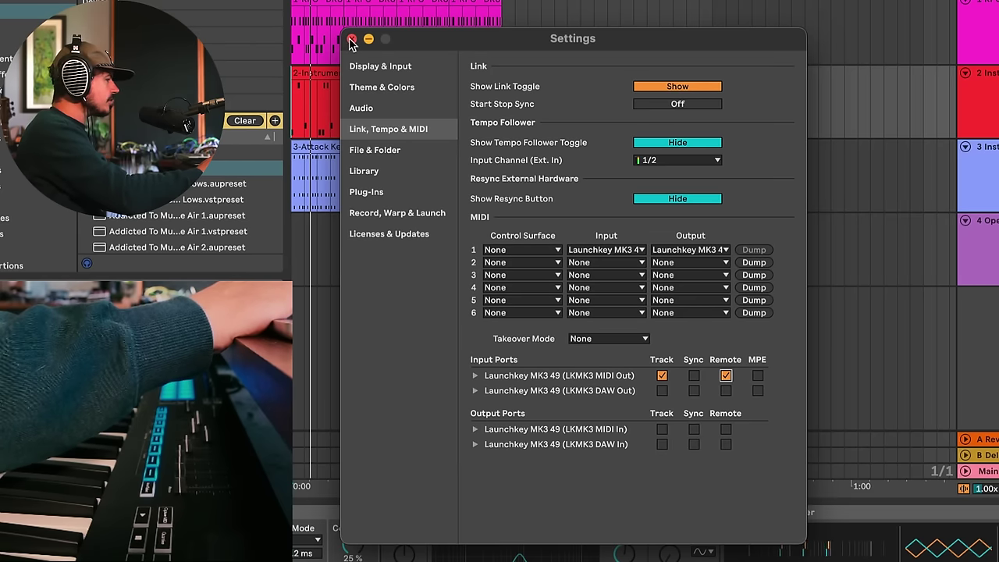
click(351, 40)
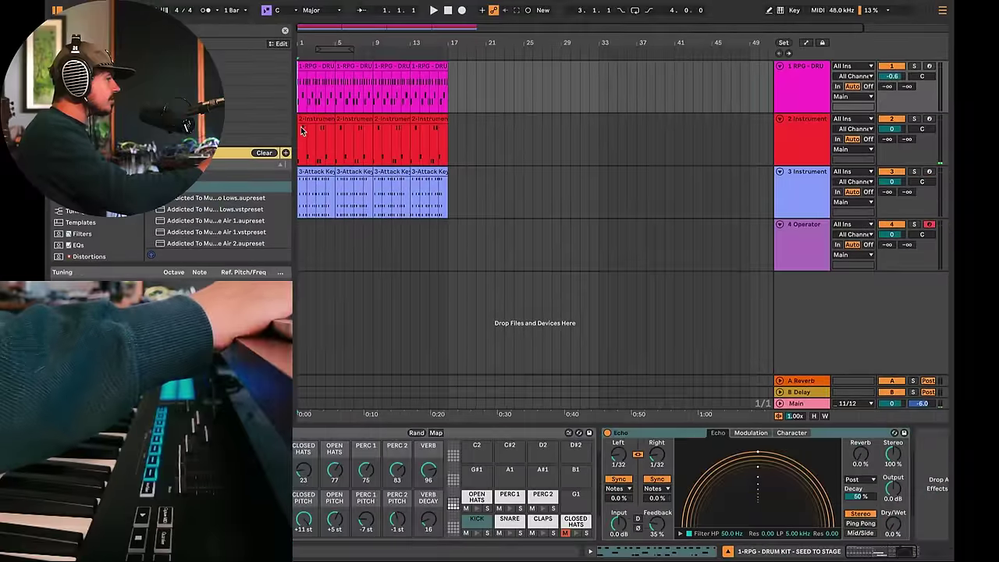
Show the 2 Instrument track's devices and play the arrangement to about bar 9
click(301, 133)
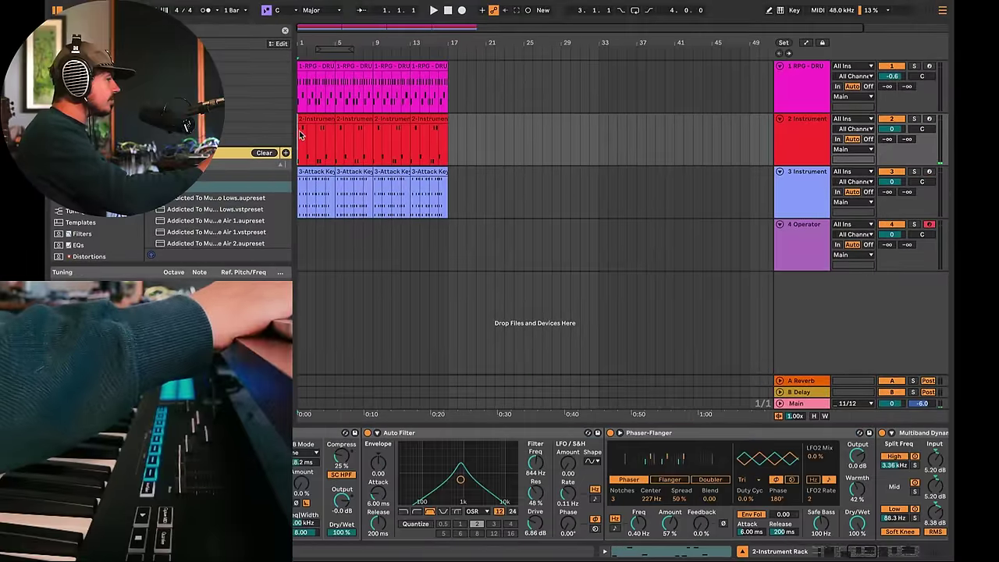
key(space)
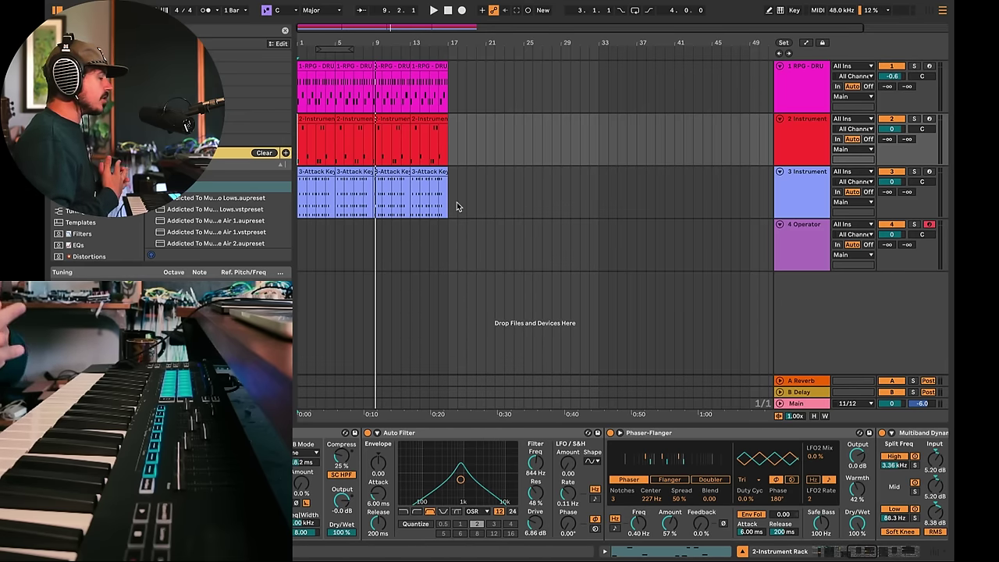
key(Escape)
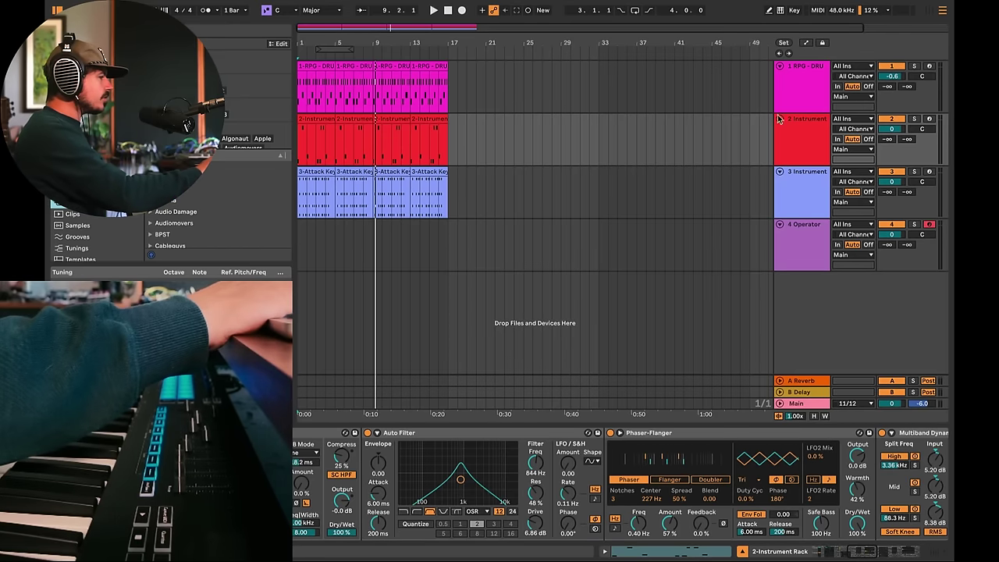
Solo the 2 Instrument track and play it back from bar 1
scroll(511, 493, right, 15)
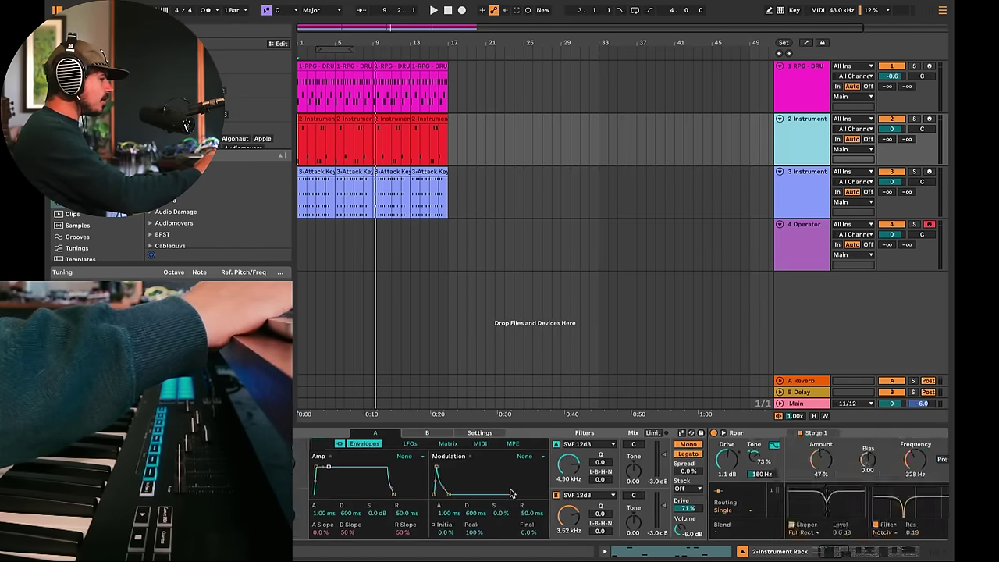
scroll(511, 494, left, 10)
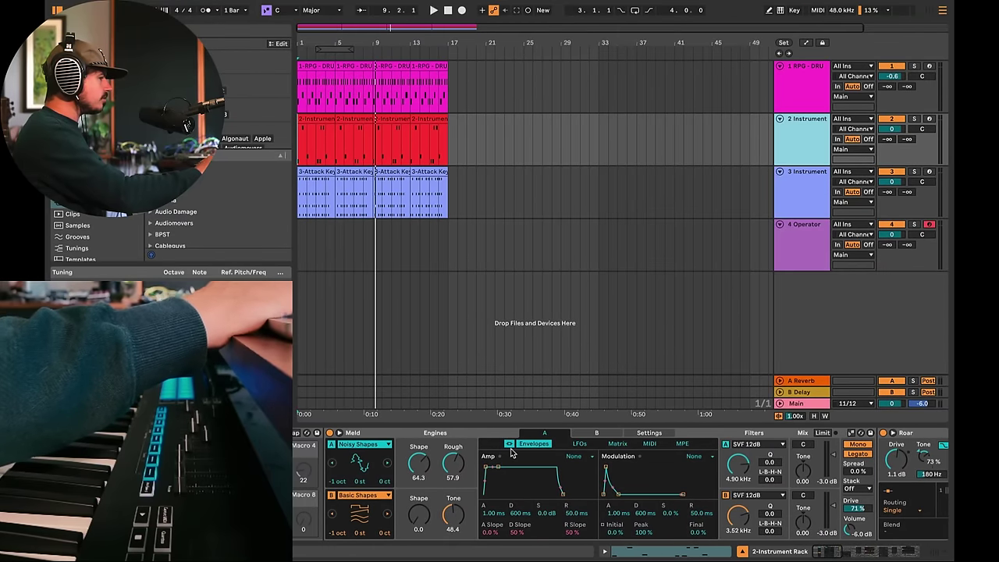
click(915, 120)
key(space)
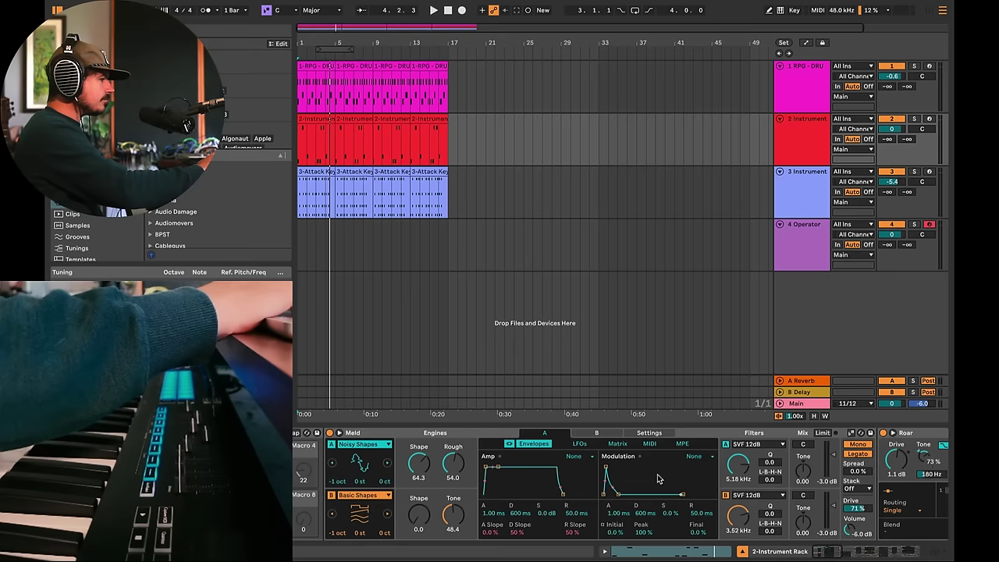
Show automation lanes, switch to Draw mode, and map Auto Filter Frequency to controller CC 71
click(807, 45)
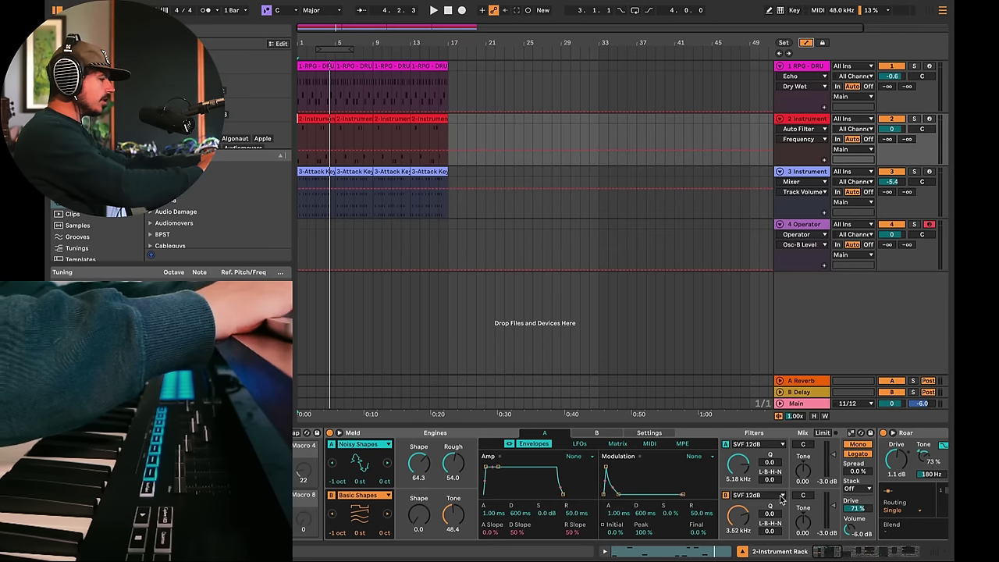
scroll(756, 494, right, 5)
scroll(896, 467, right, 8)
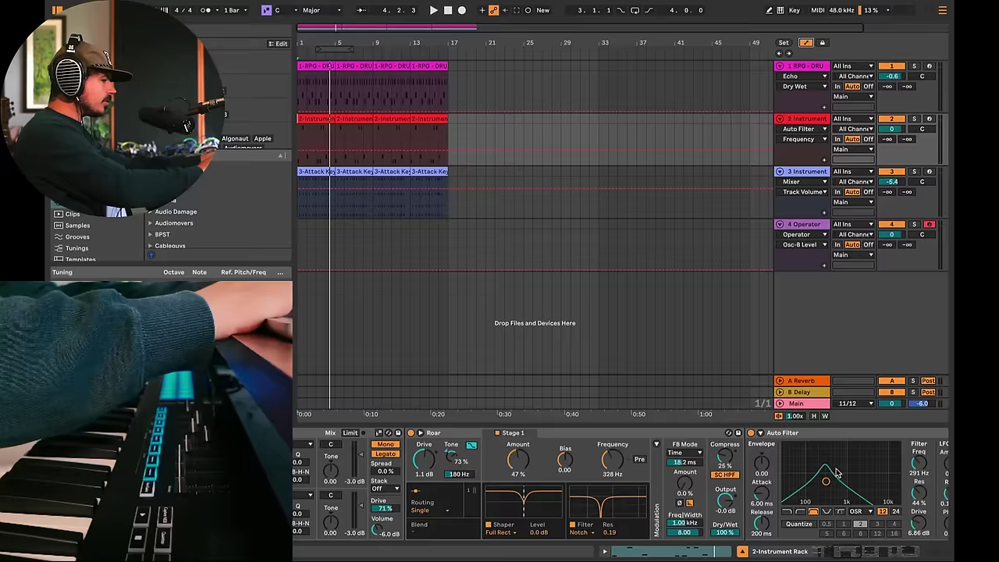
scroll(896, 467, right, 5)
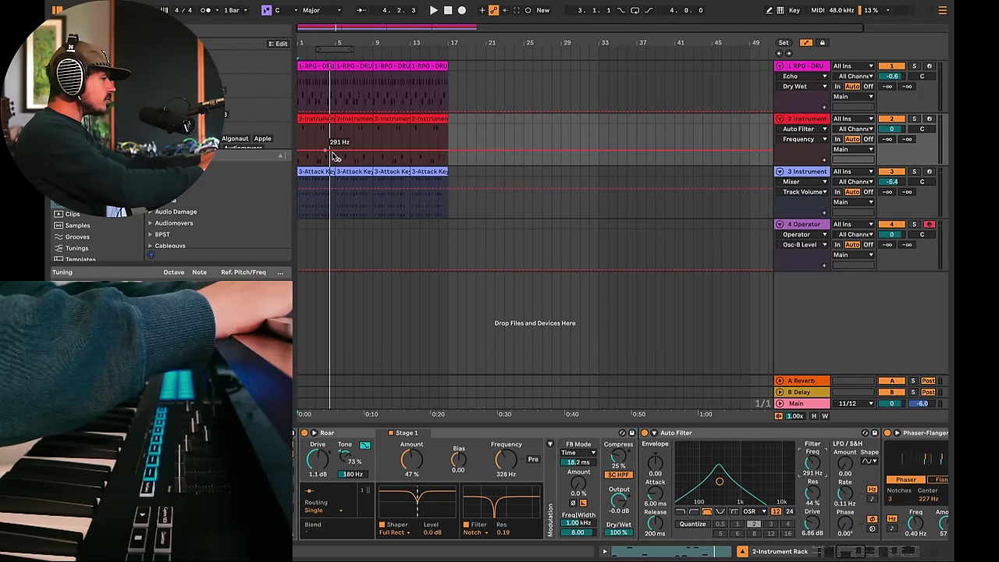
key(b)
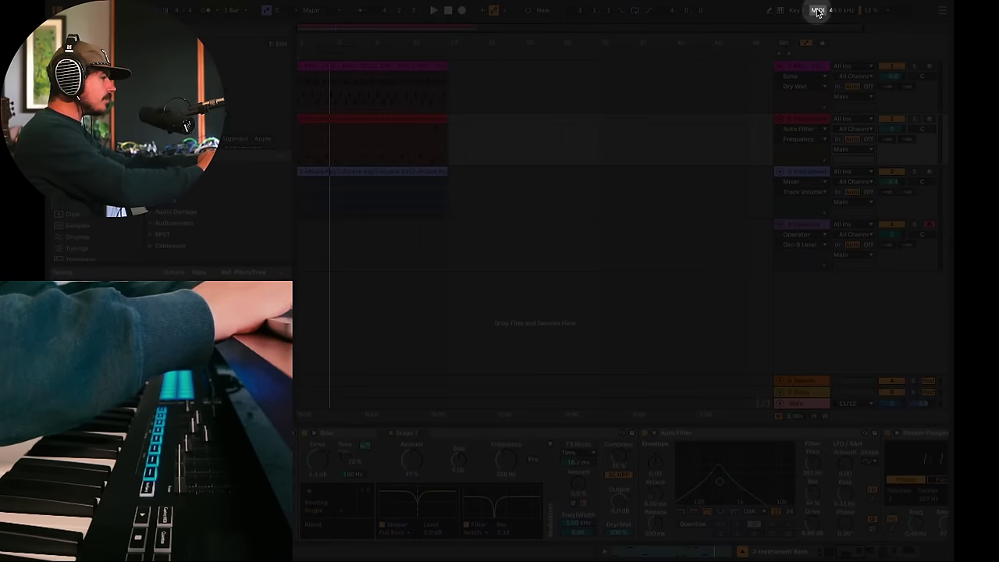
click(817, 11)
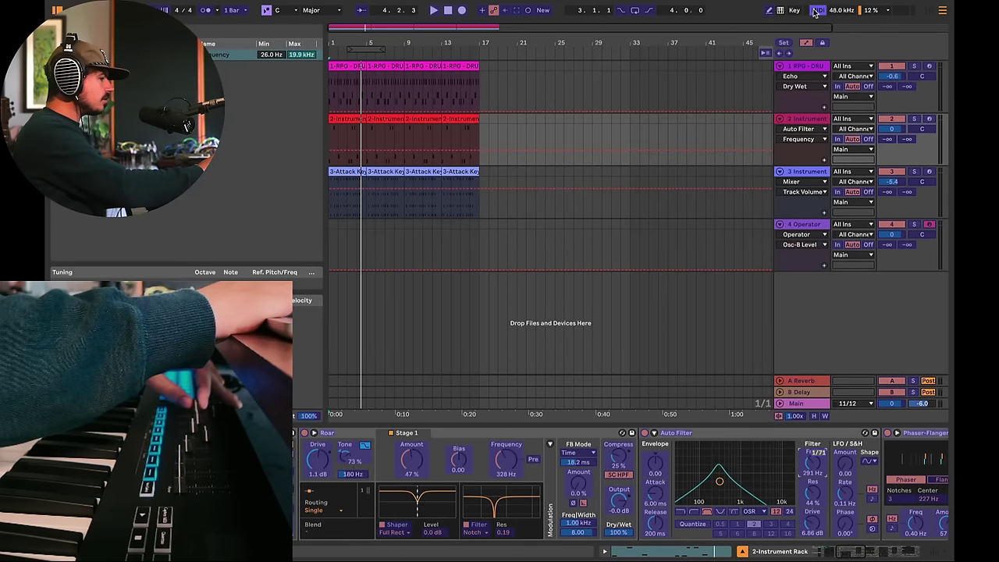
Leave MIDI Map mode and record controller-driven Auto Filter Frequency automation into the clips
click(815, 11)
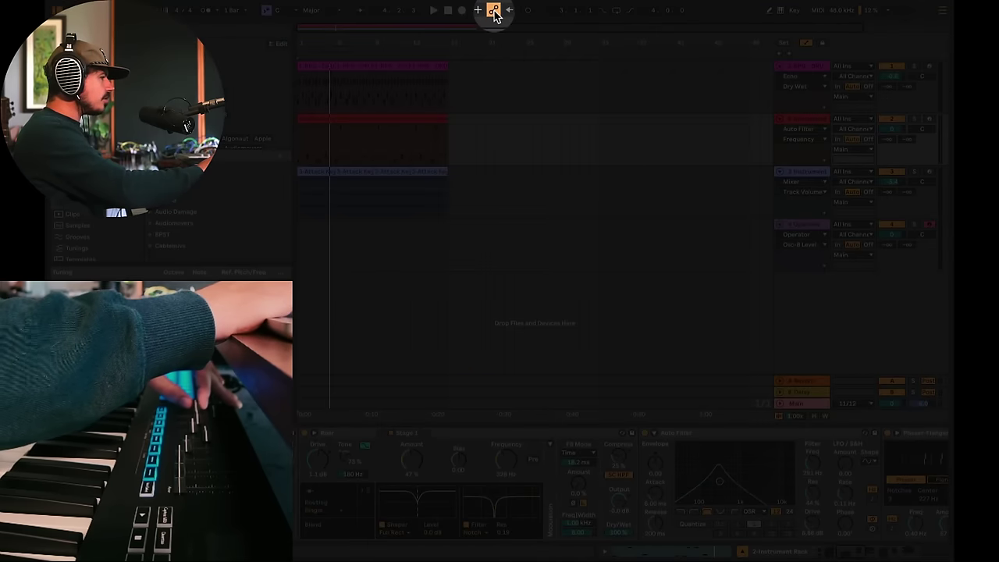
key(Down)
key(Down)
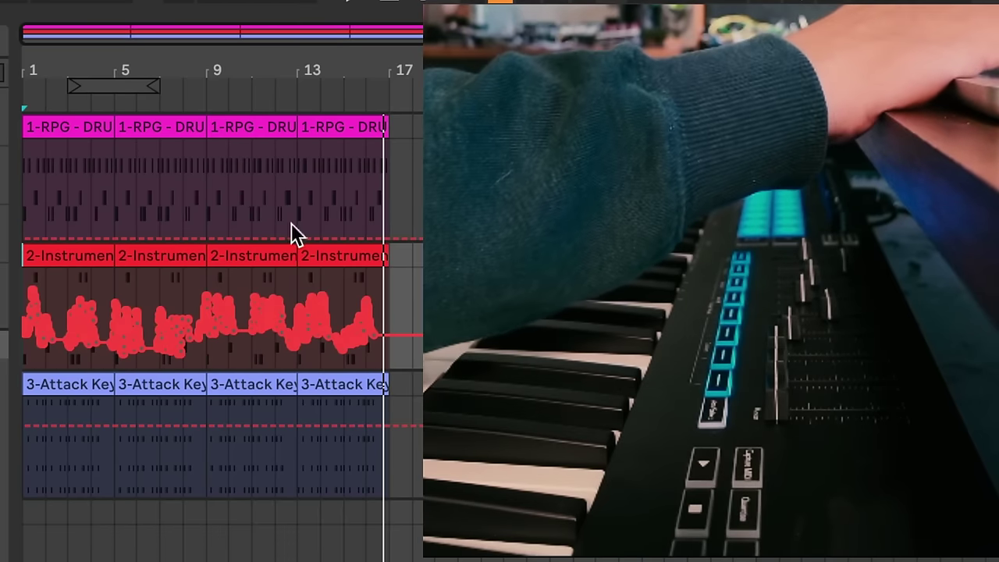
mouse_move(72, 346)
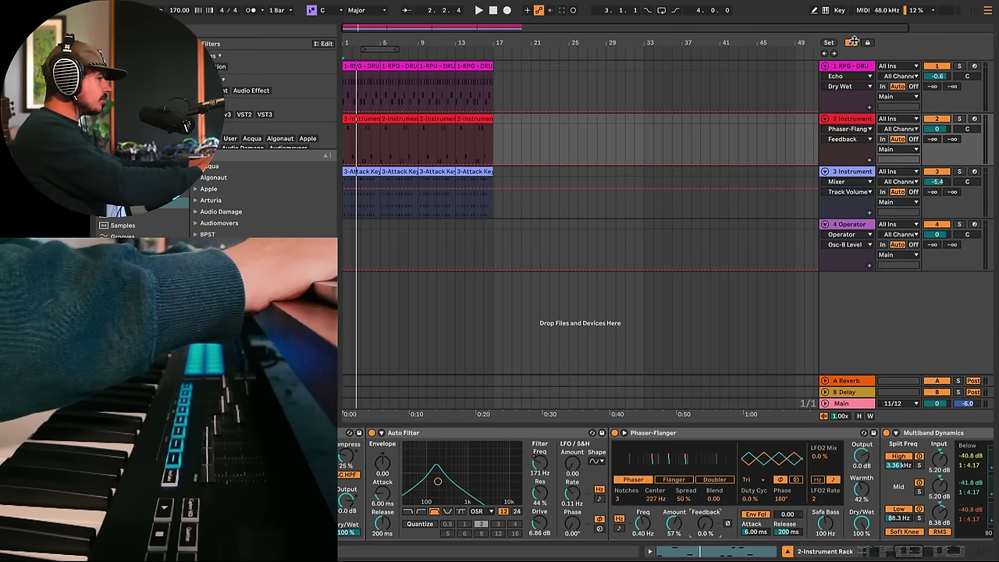
Map the Phaser-Flanger Modulation Freq (0.01–40 Hz) to controller CC 73
click(864, 11)
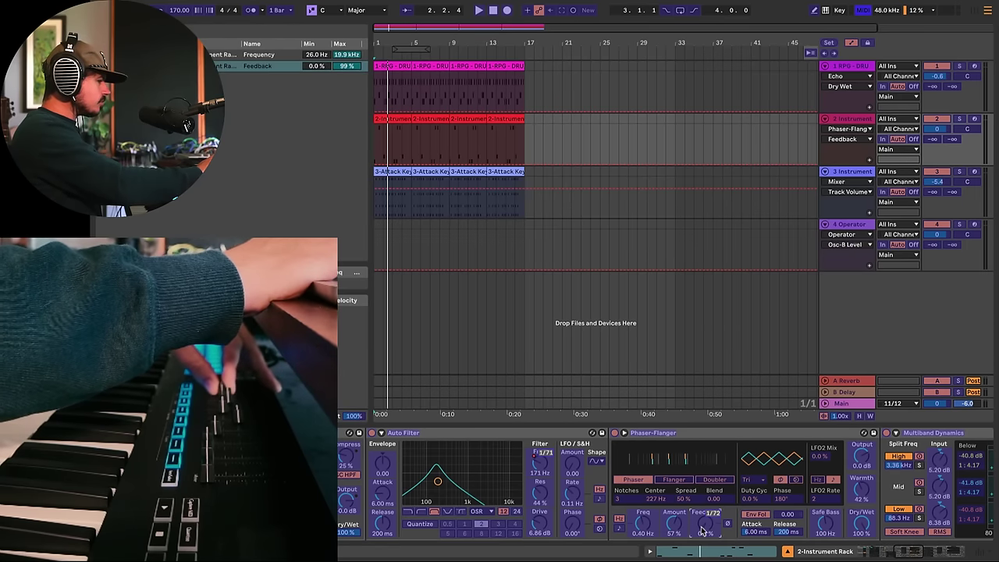
click(643, 529)
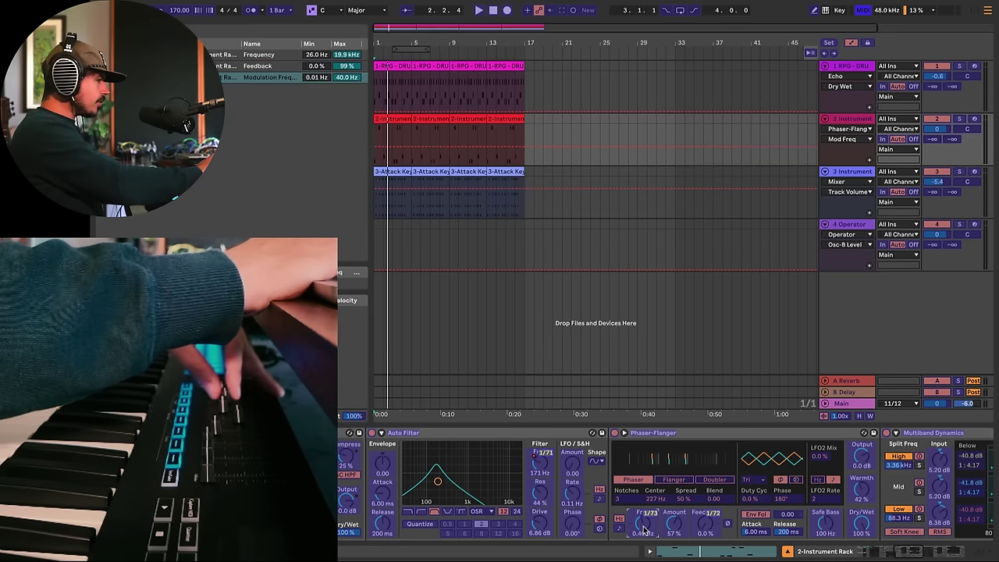
click(862, 12)
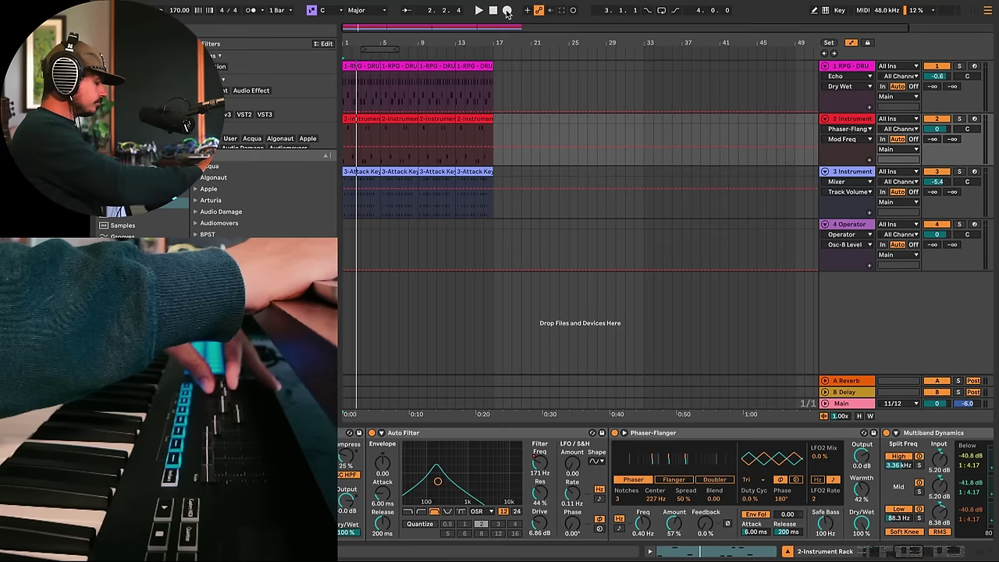
Record Phaser-Flanger controller moves across all four clips, then play the automation back
click(506, 11)
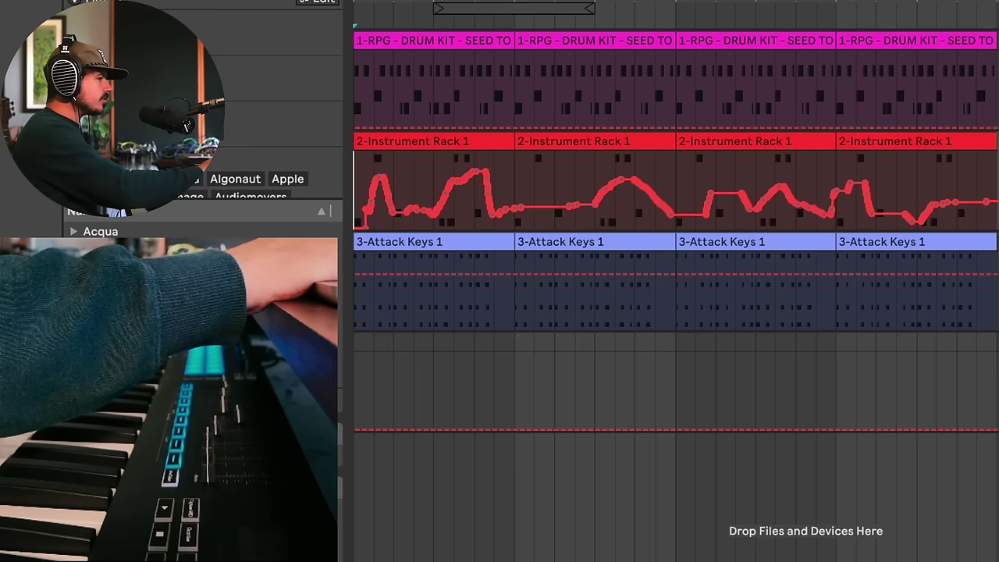
key(space)
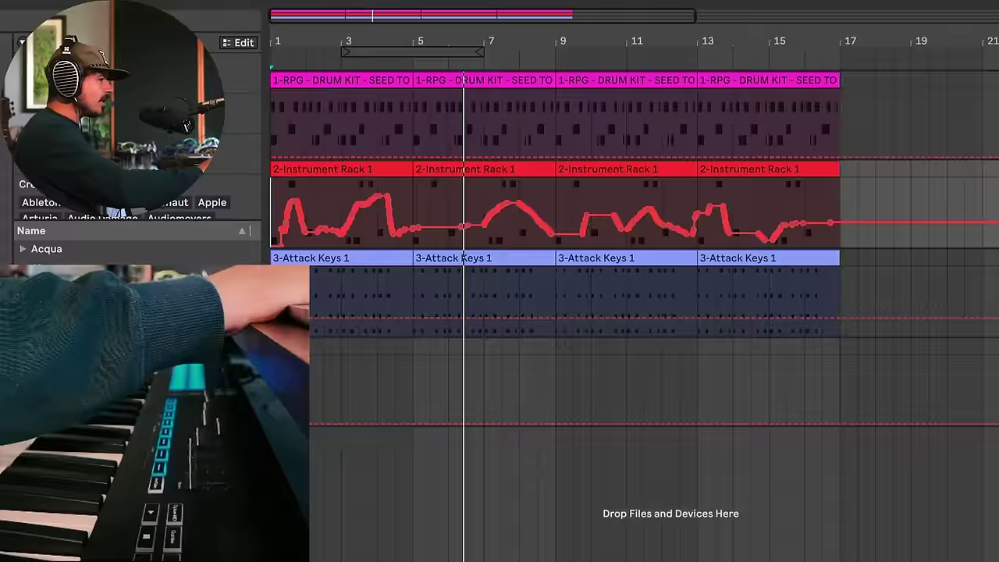
Show the Phaser-Flanger Mod Freq lane on 2 Instrument and replay the bar-5 passage
click(967, 224)
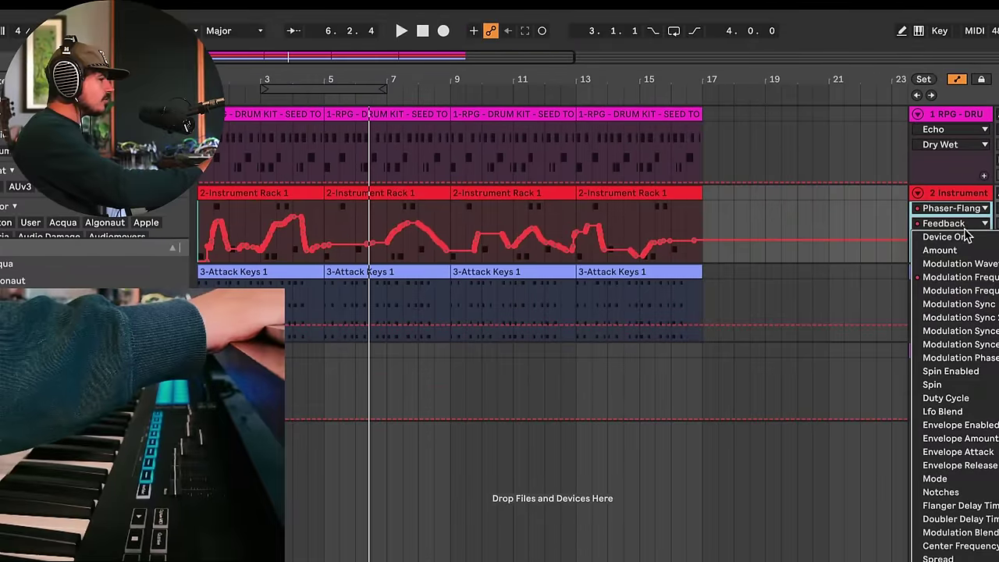
click(976, 278)
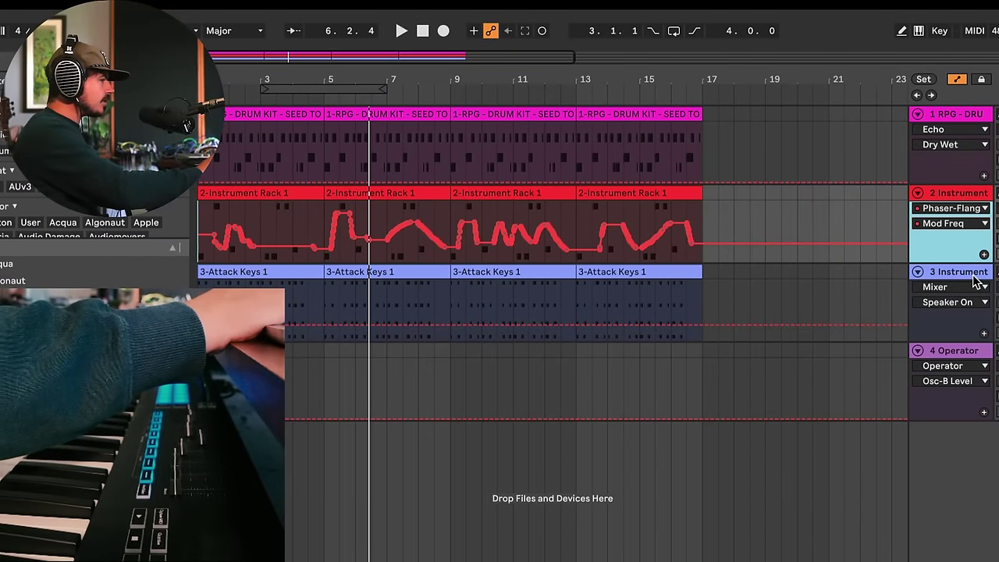
scroll(329, 234, up, 8)
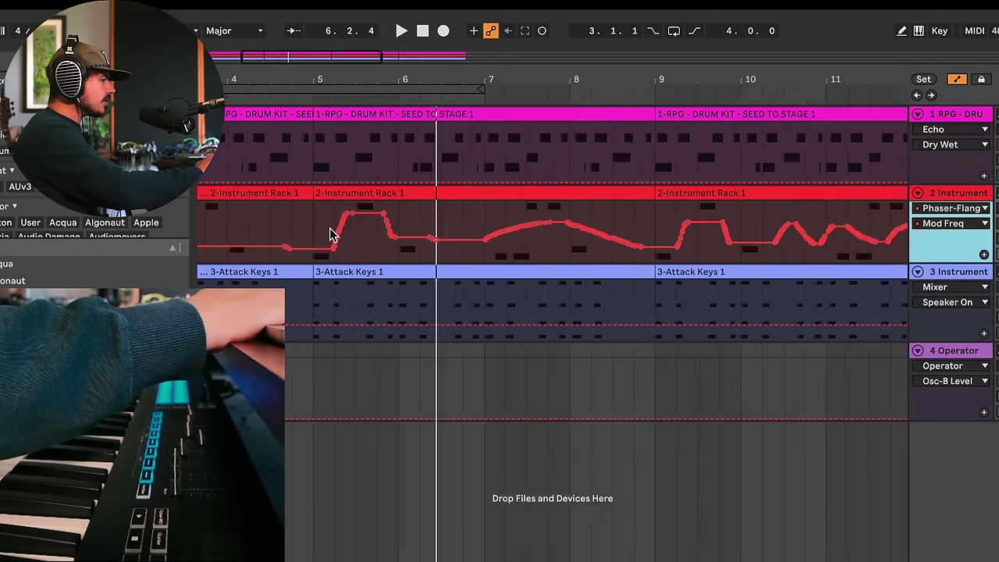
key(space)
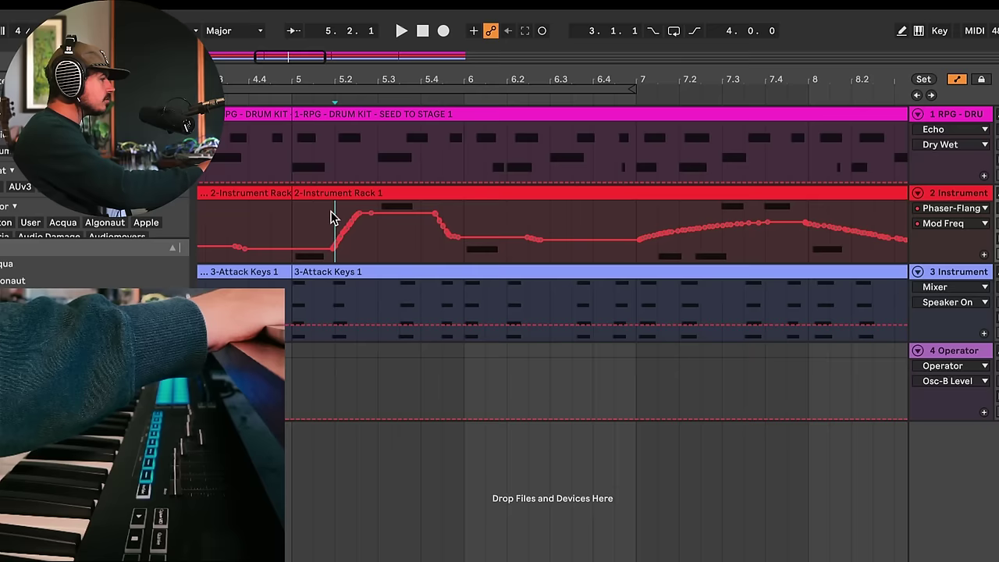
key(space)
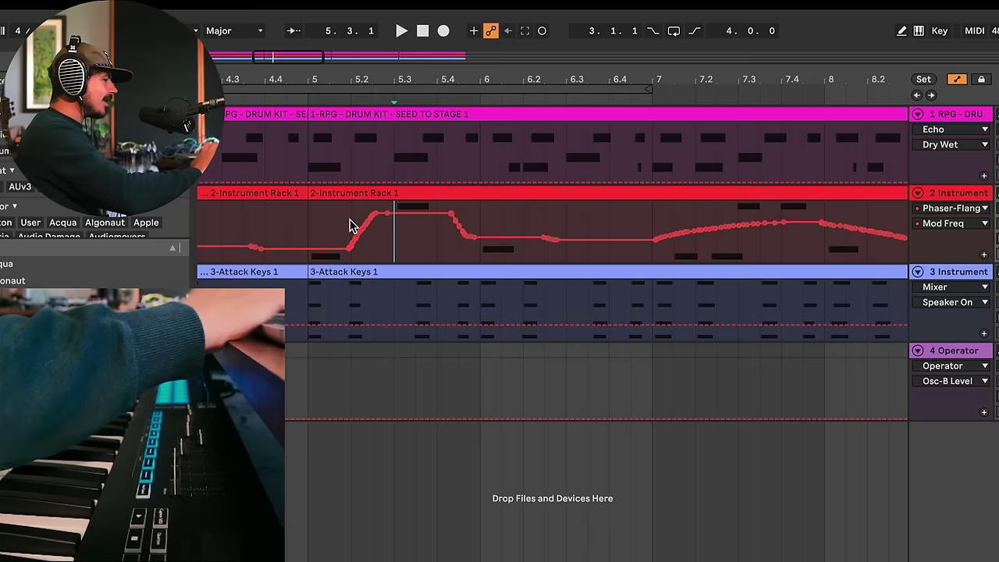
Drag a Mod Freq breakpoint later and select the rise near bar 5.2 for editing
mouse_move(367, 228)
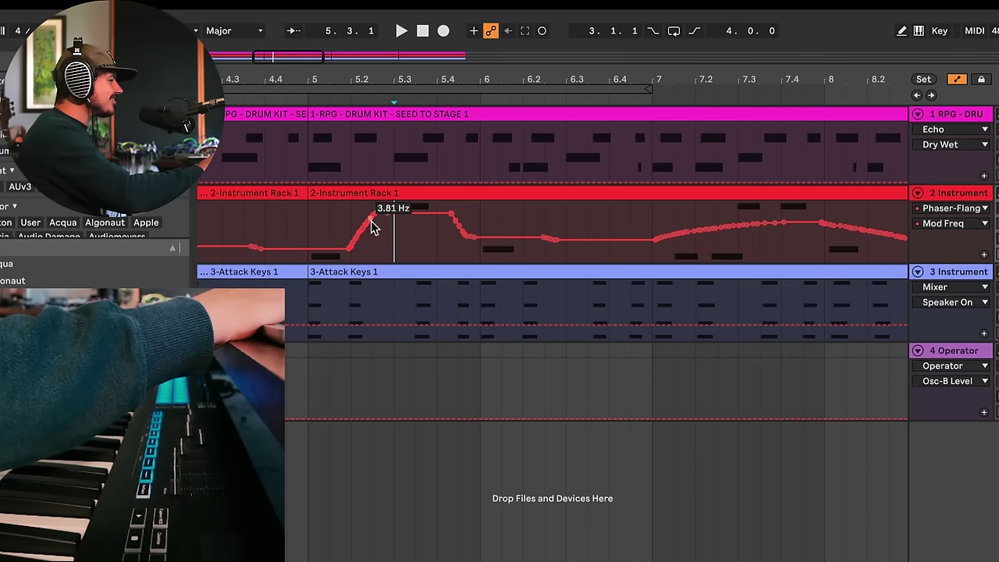
drag(390, 220, 450, 217)
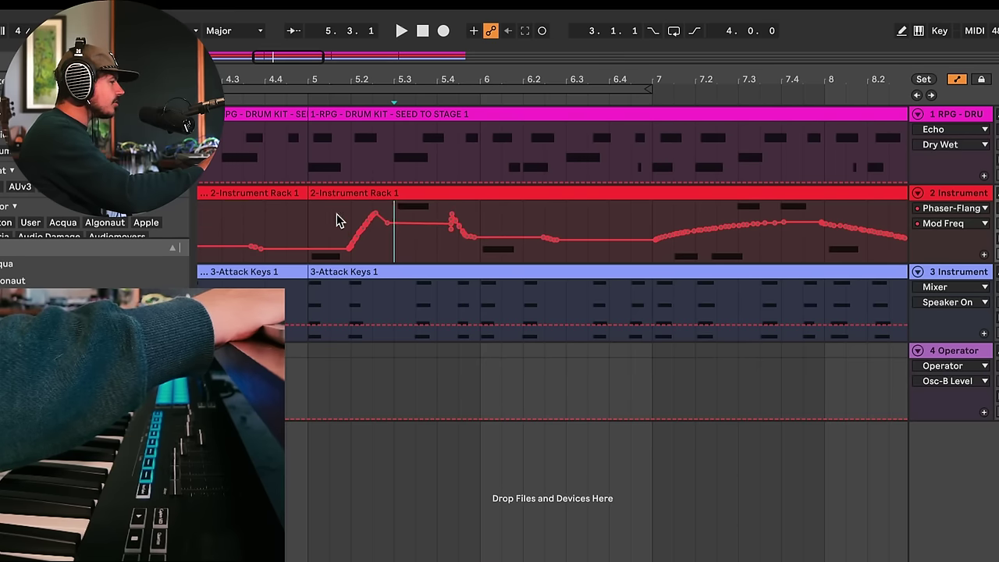
scroll(337, 222, up, 4)
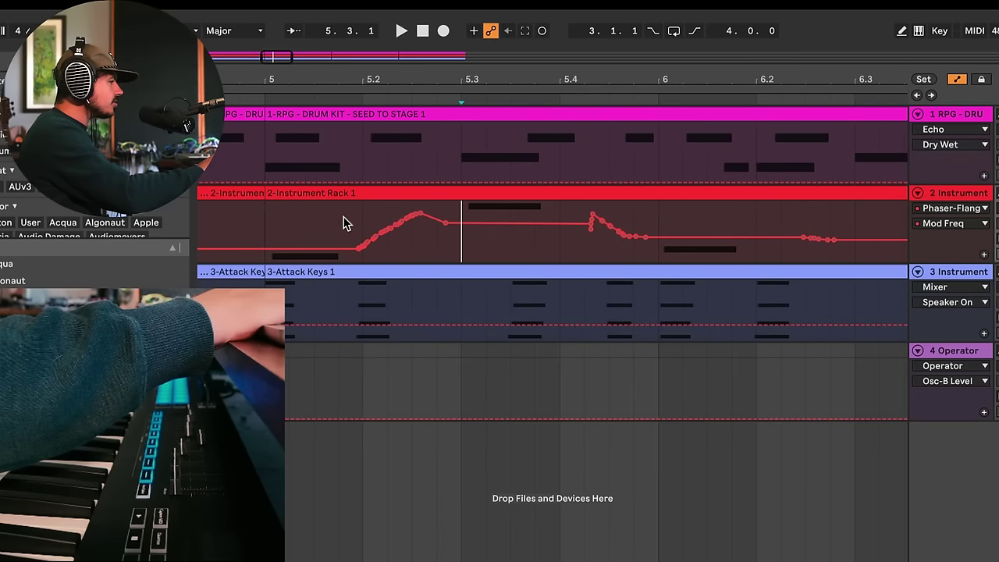
drag(345, 223, 427, 227)
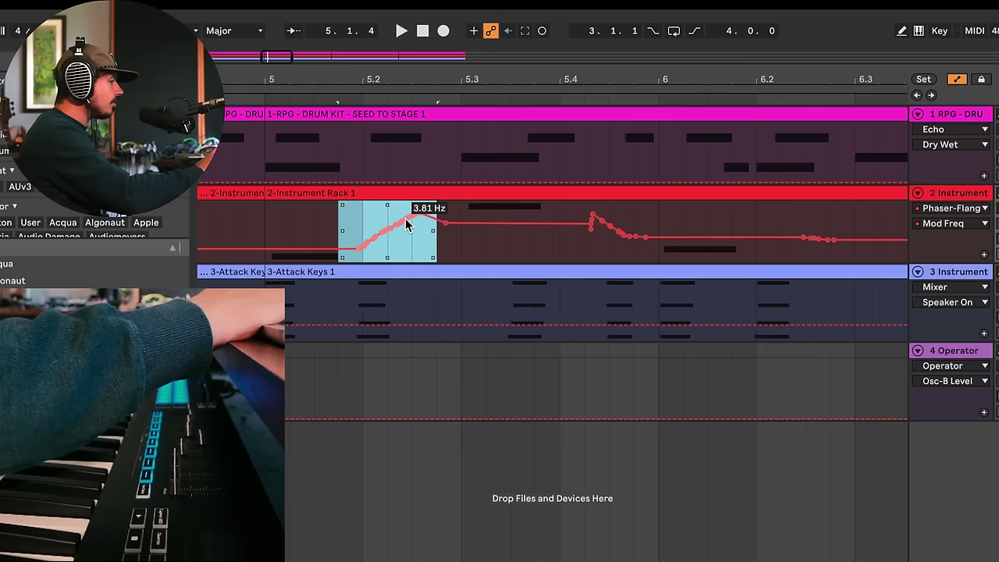
right_click(407, 224)
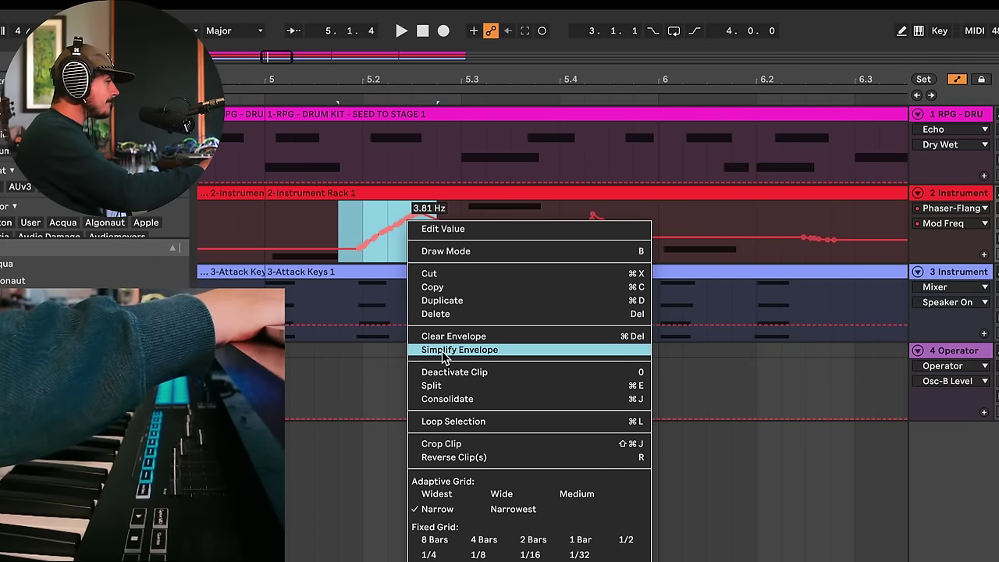
Simplify the selected rise near bar 5.2 and pull its envelope lower
click(444, 351)
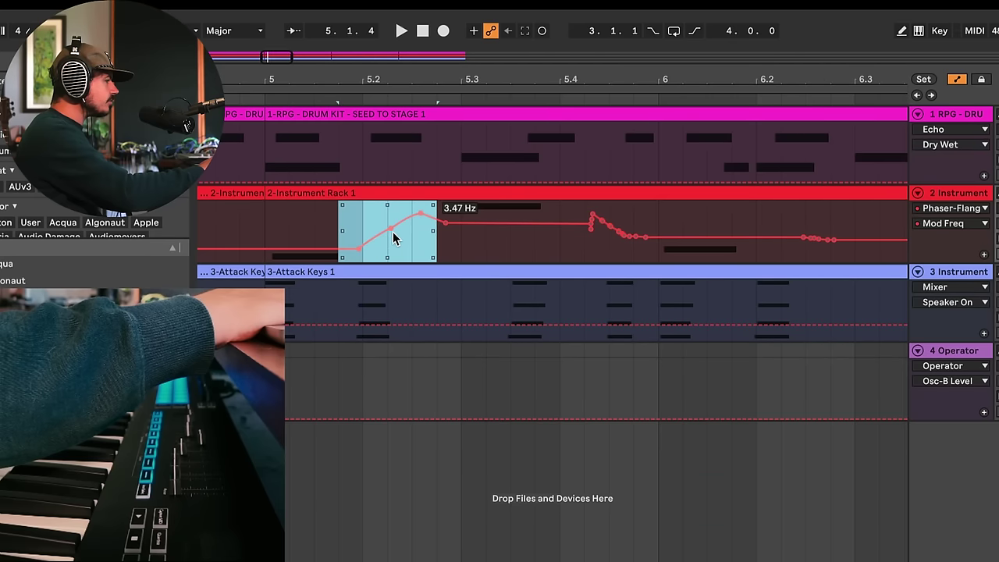
drag(393, 235, 392, 242)
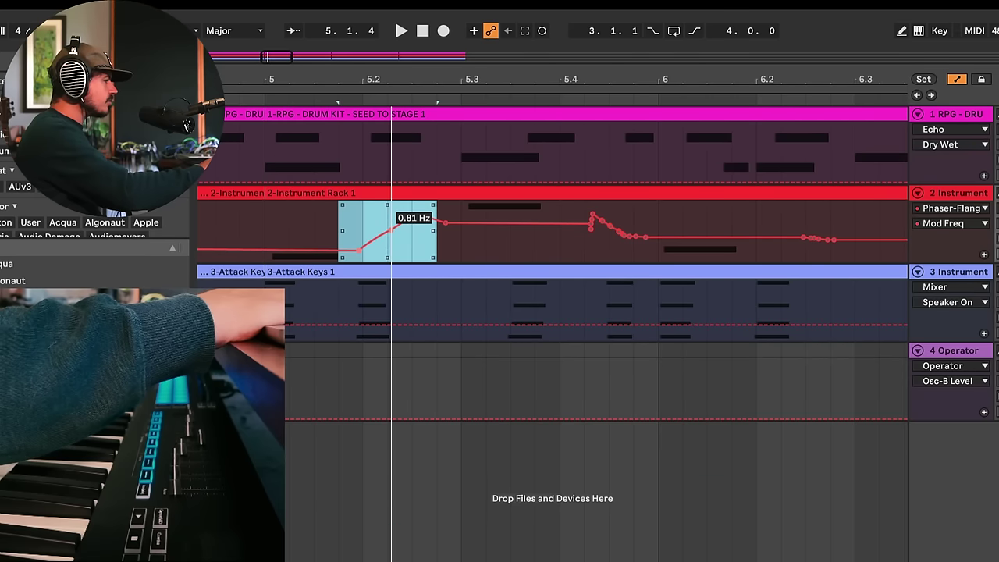
click(363, 230)
drag(388, 234, 421, 225)
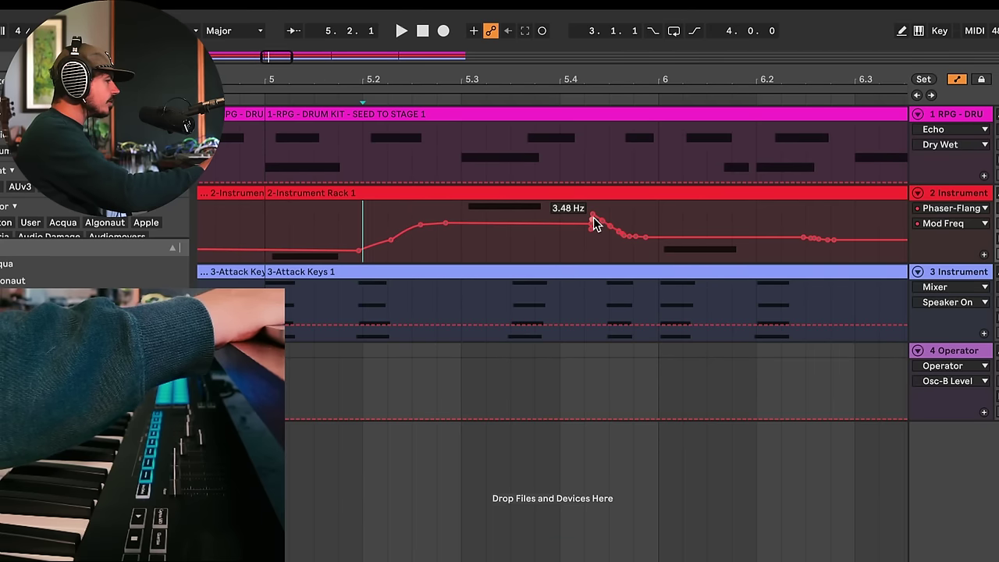
Simplify the Mod Freq dip between bars 5.4 and 6
drag(577, 250, 648, 251)
right_click(624, 240)
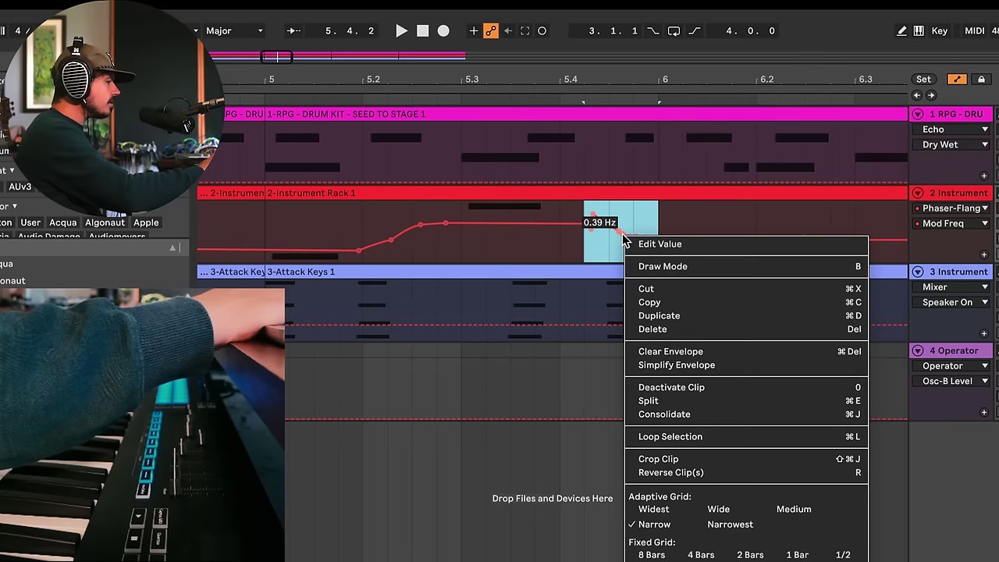
click(691, 366)
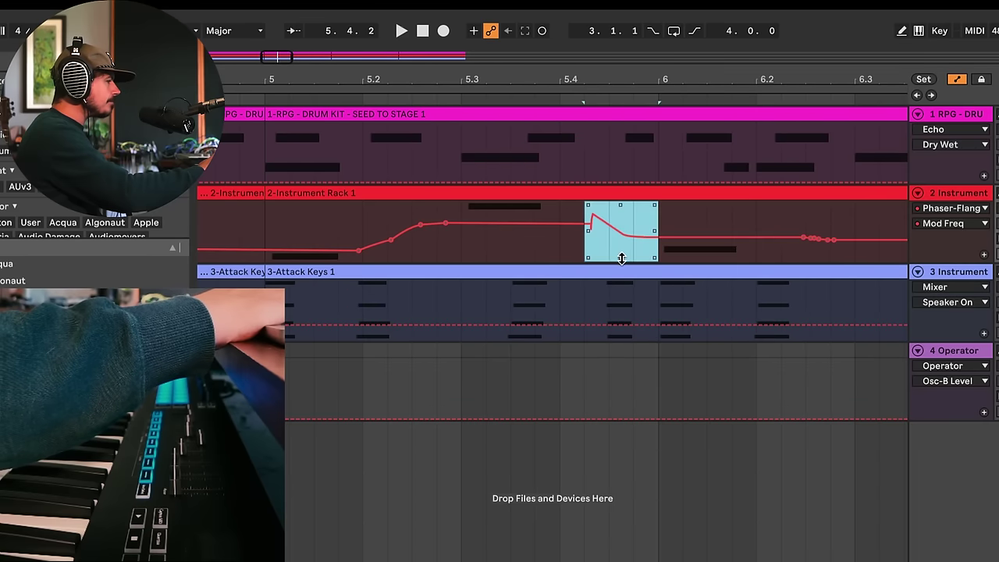
click(602, 243)
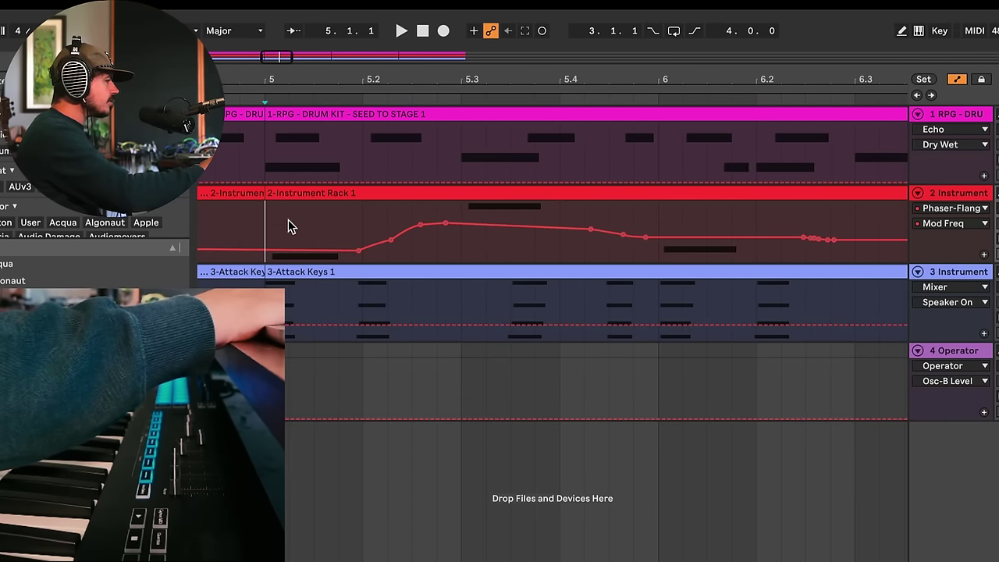
key(space)
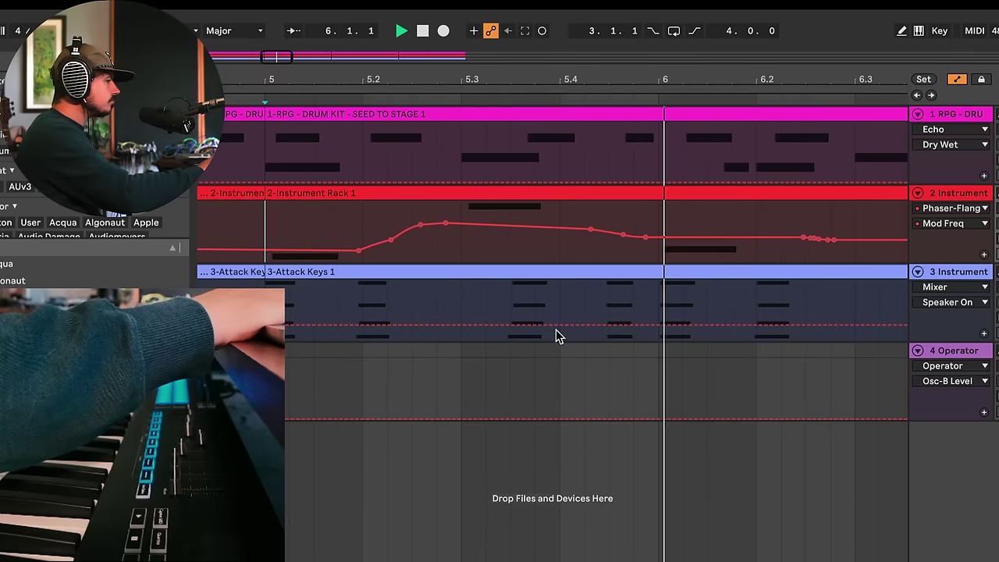
click(592, 228)
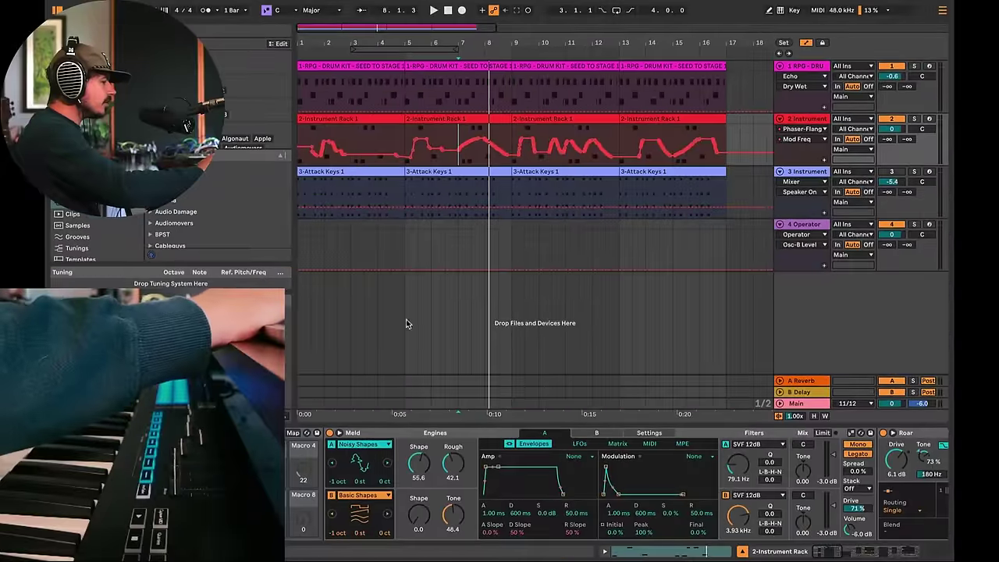
Map Hybrid Reverb Dry/Wet (0–100%) to controller CC 73
scroll(921, 520, right, 10)
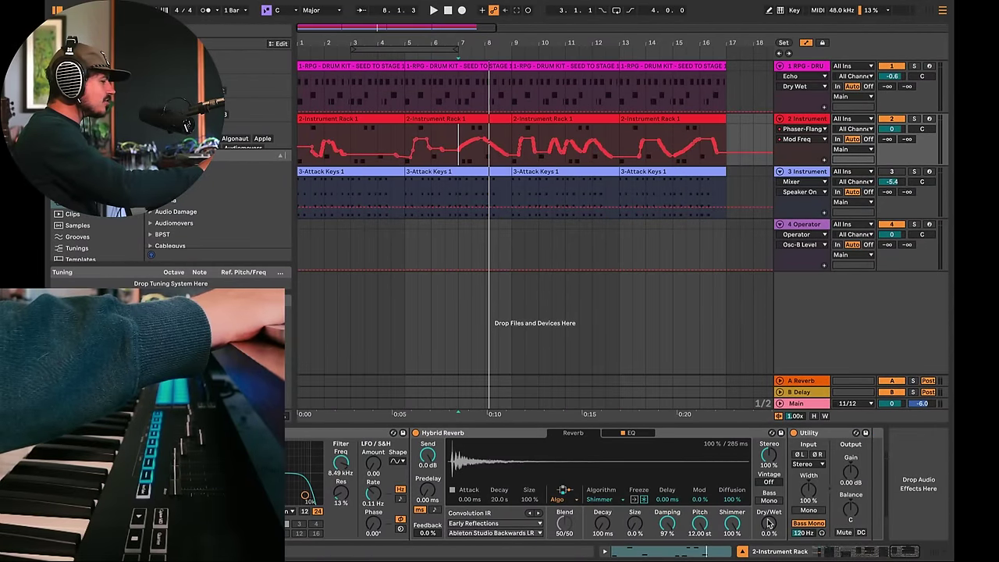
mouse_move(769, 523)
mouse_down()
mouse_move(770, 507)
mouse_move(769, 523)
mouse_up()
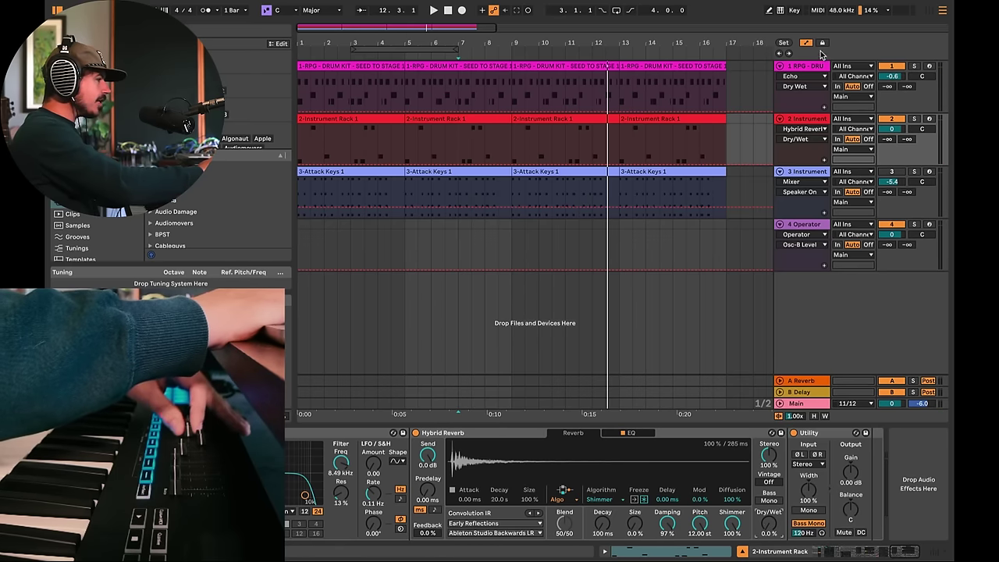
click(818, 10)
click(772, 532)
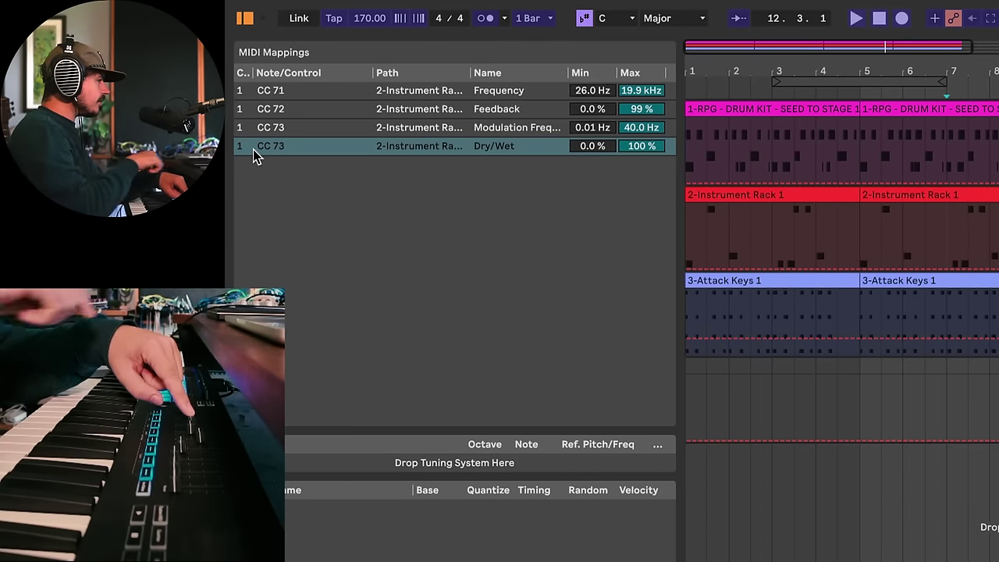
Delete the CC 73 Hybrid Reverb Dry/Wet entry from the MIDI Mappings list
click(277, 149)
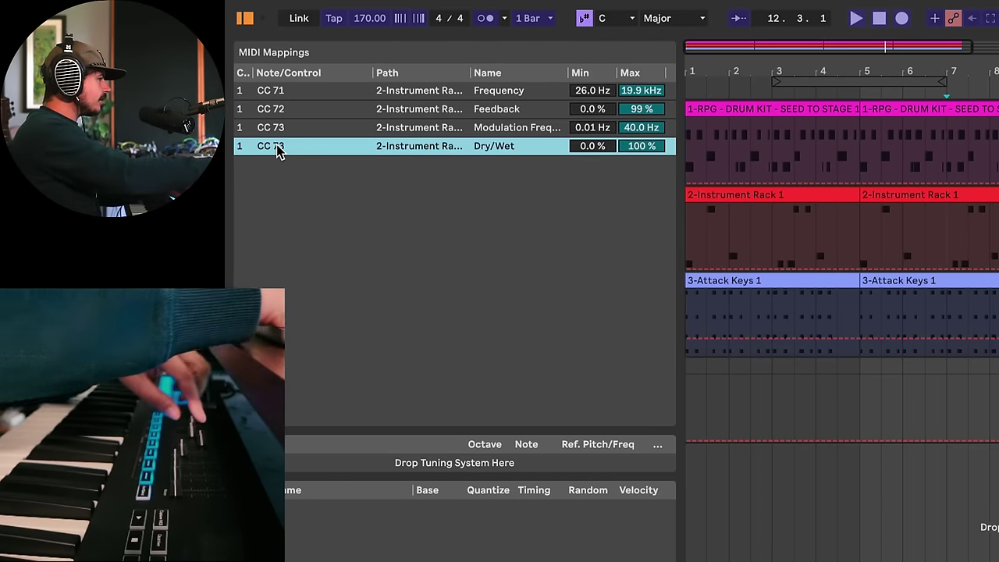
key(Delete)
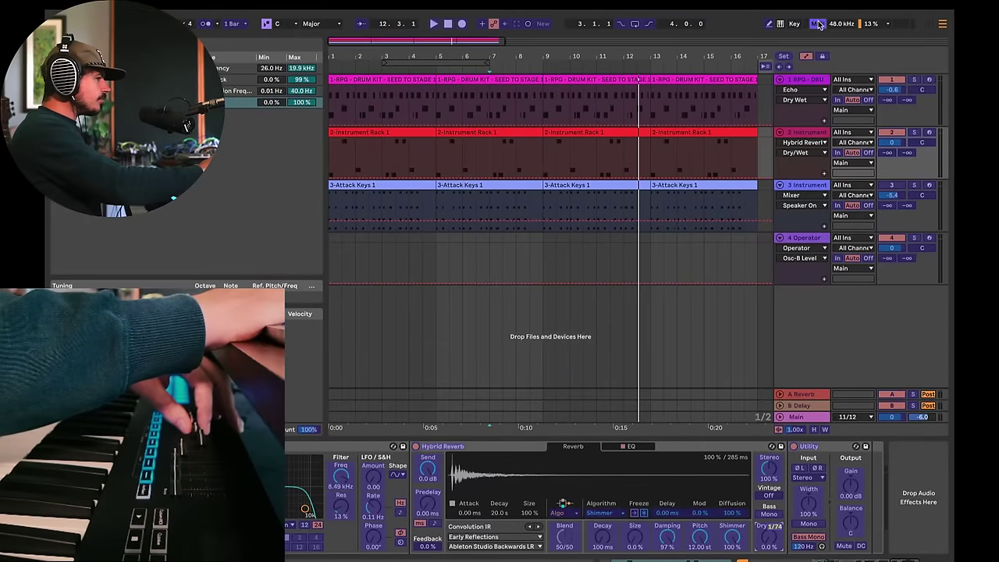
Map Meld's Osc A Rough to CC 75 and Osc B Shape to CC 76
click(818, 25)
scroll(722, 476, left, 10)
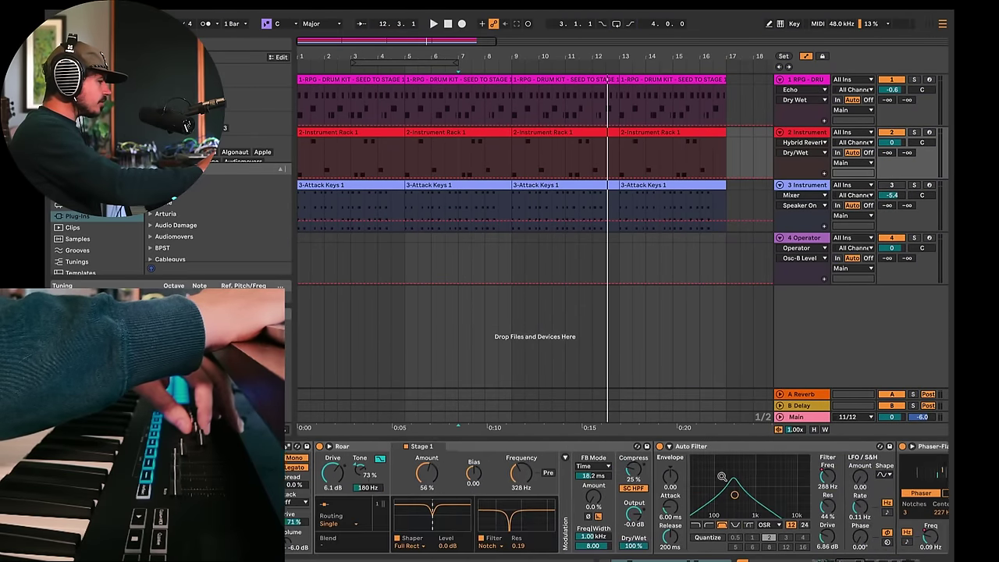
scroll(722, 475, left, 10)
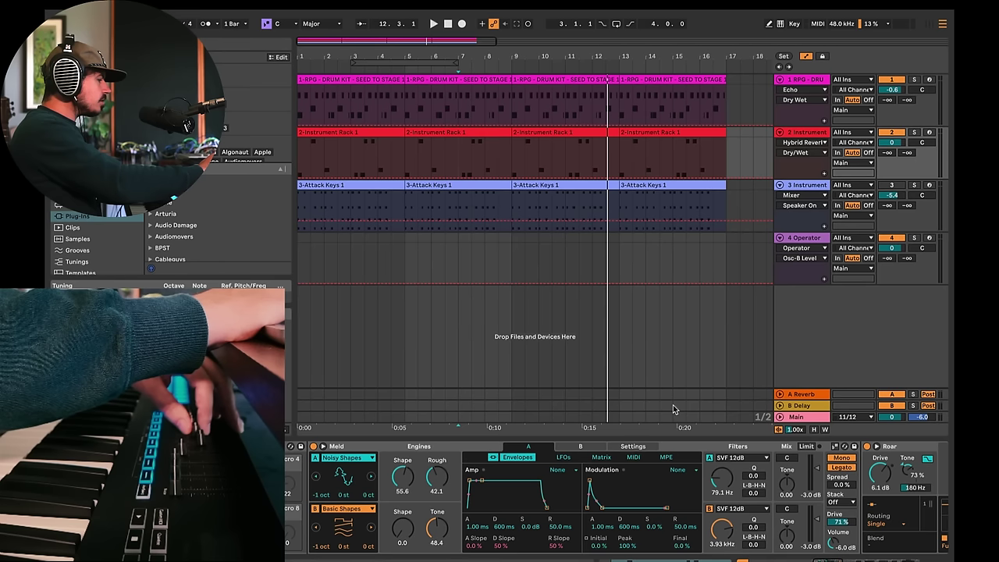
click(819, 24)
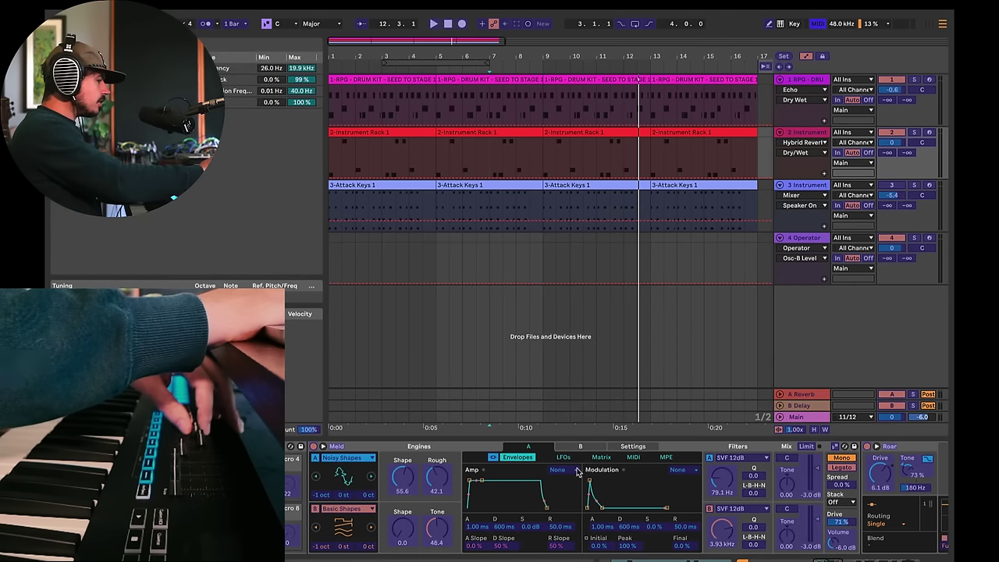
click(435, 482)
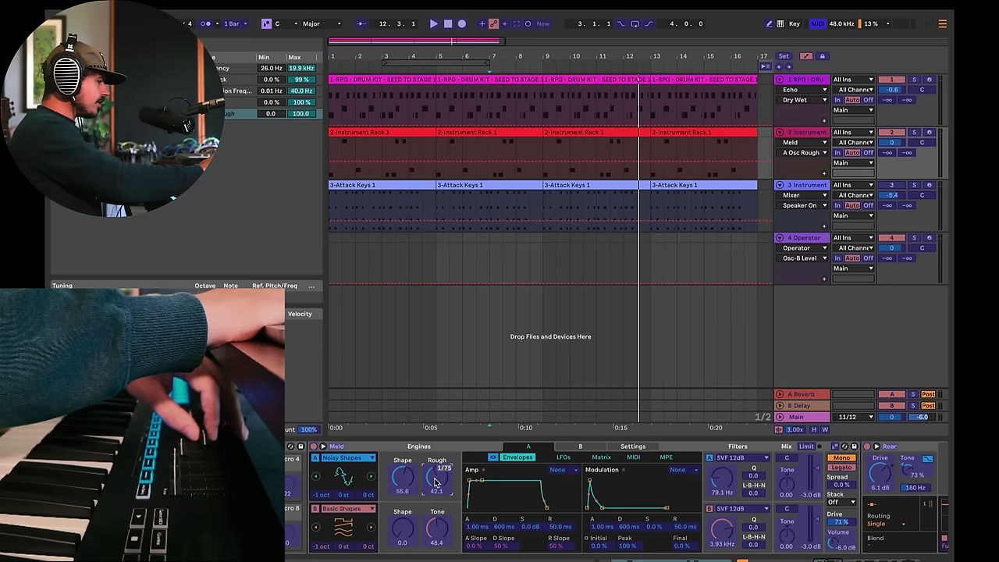
click(411, 537)
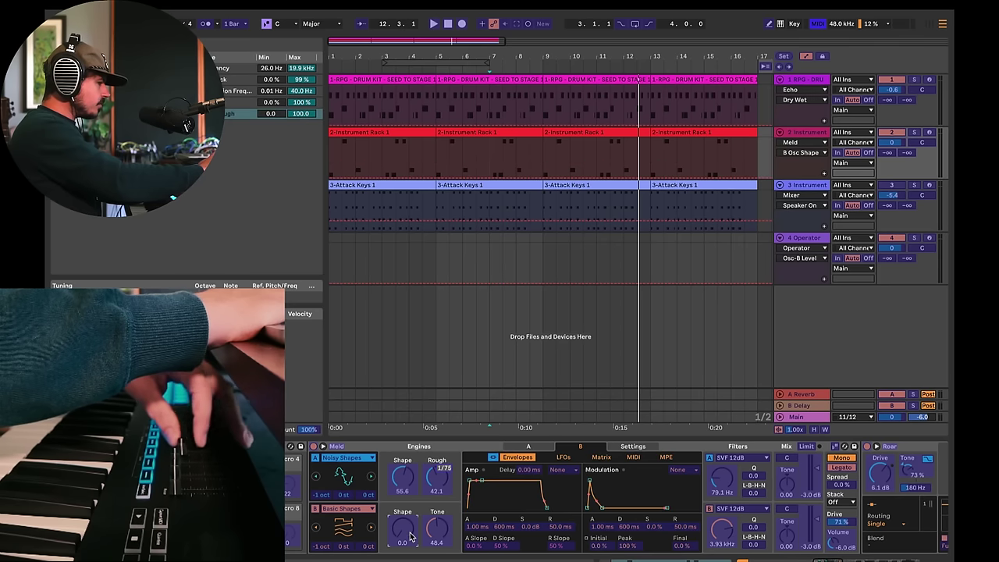
click(817, 24)
scroll(441, 207, down, 3)
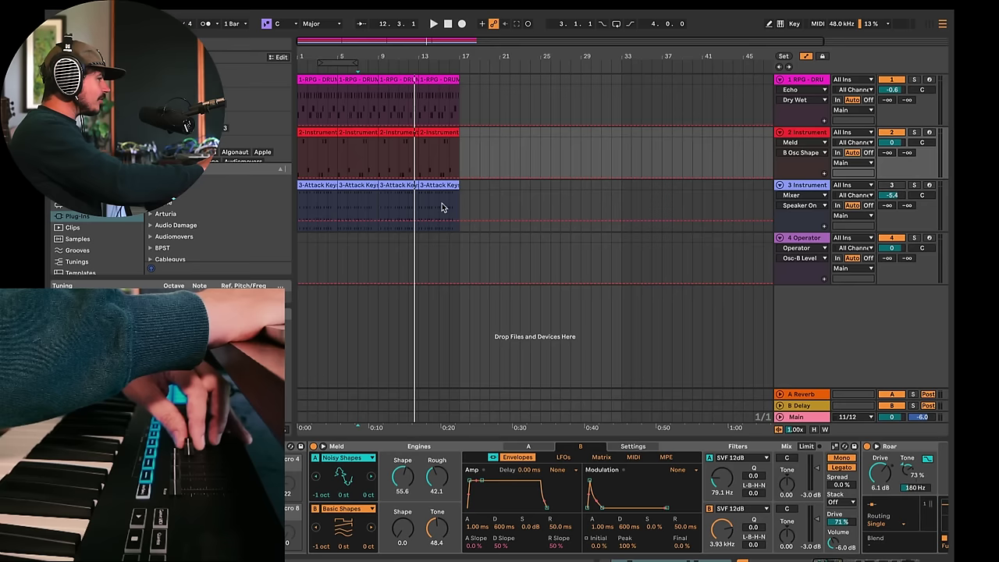
Record the Meld and Dry/Wet knob moves as automation from bar 1 to bar 16, then stop
click(448, 23)
click(462, 25)
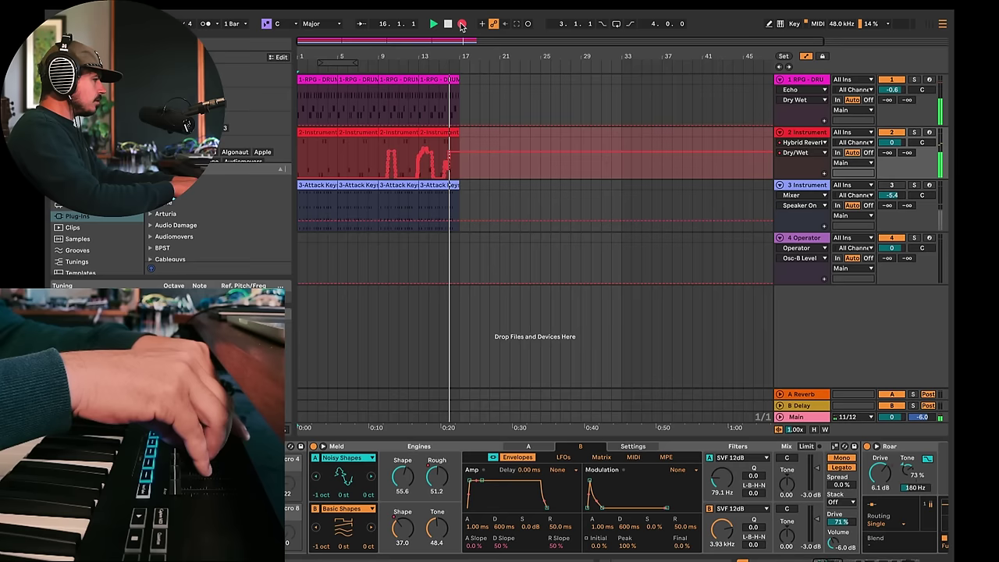
click(462, 24)
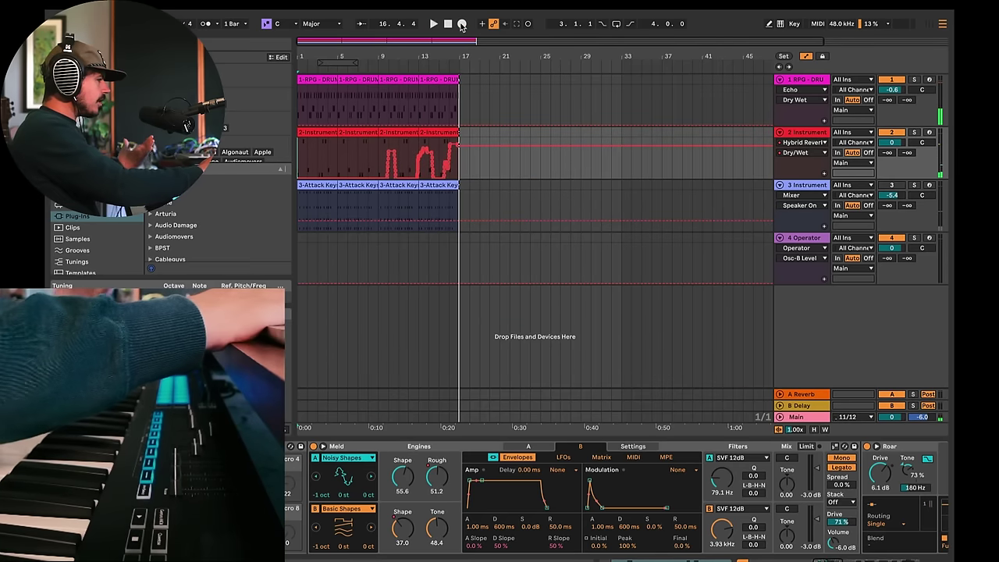
Zoom into bar 16 where the recorded Dry/Wet automation dips to 25% and climbs back
key(plus)
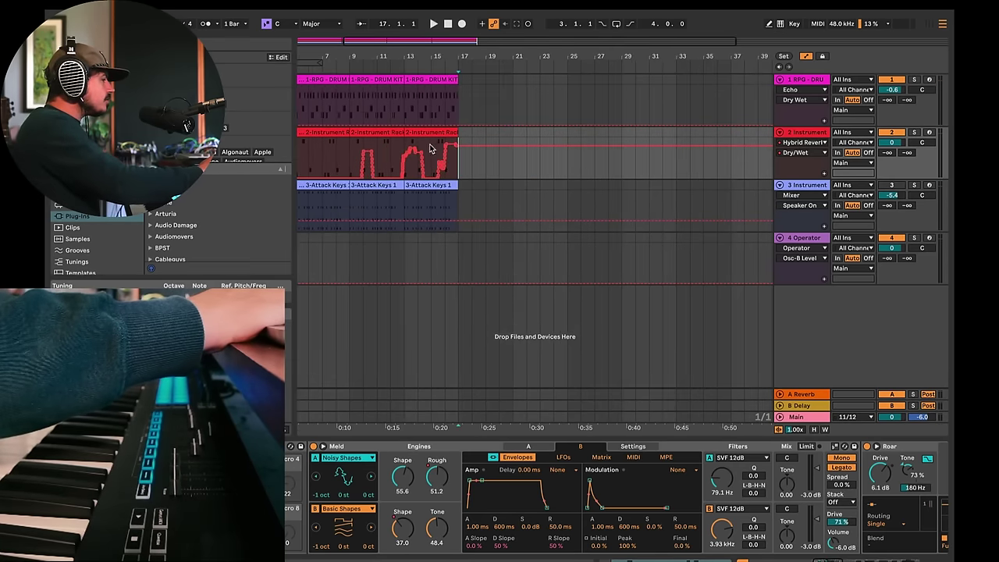
key(plus)
key(plus)
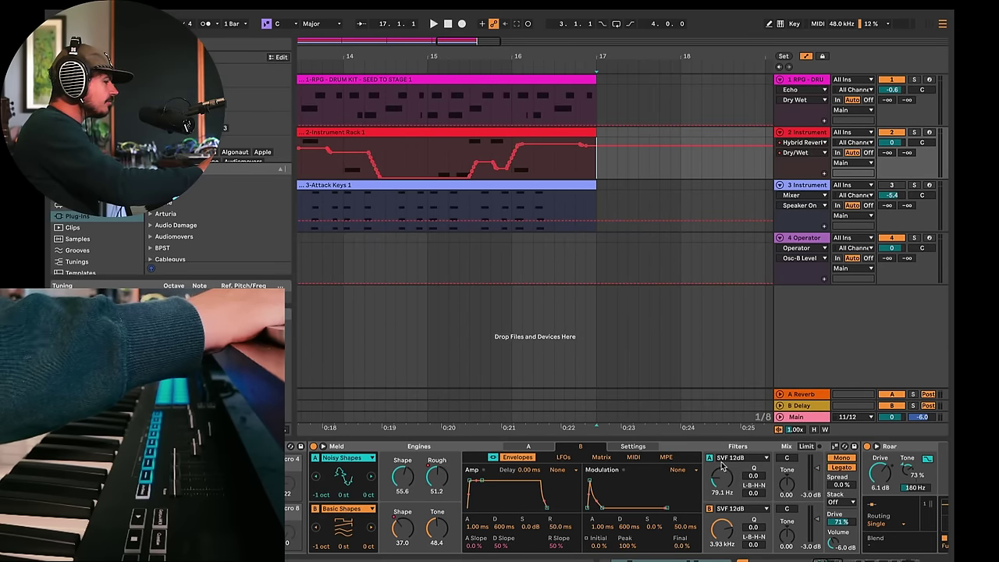
scroll(722, 466, right, 15)
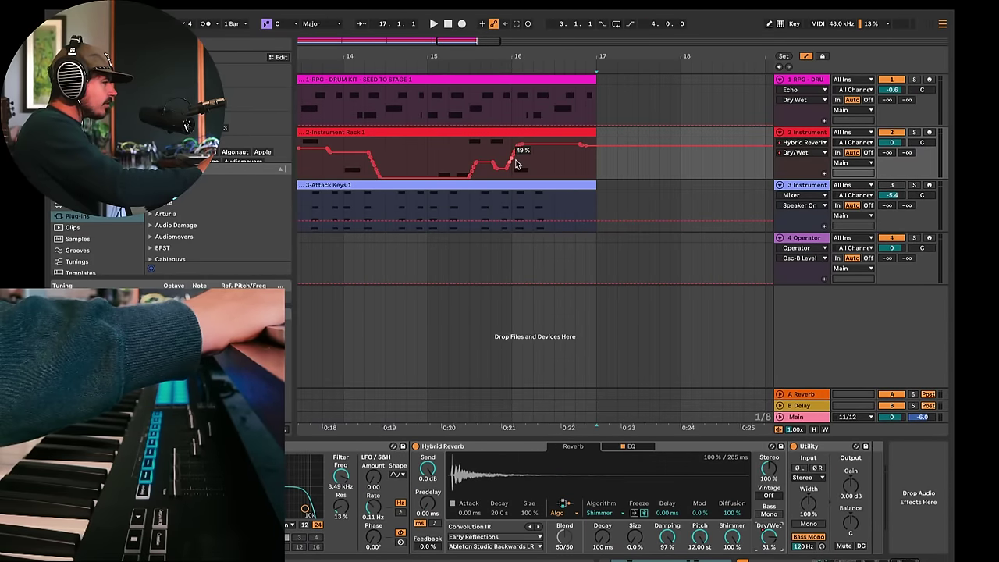
scroll(513, 173, up, 5)
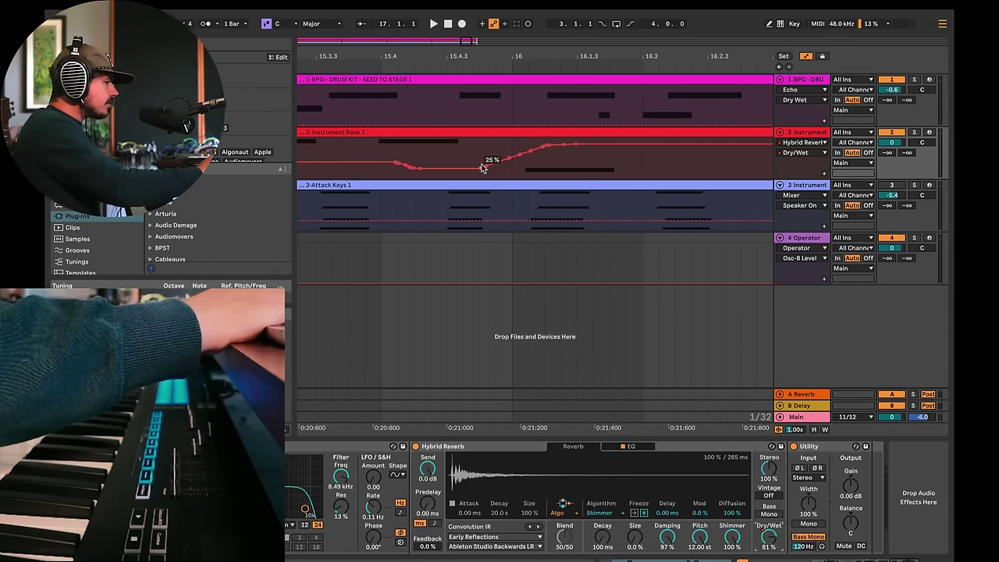
Reshape the rising Dry/Wet automation near bar 16 and adjust one breakpoint's level
drag(480, 149, 559, 148)
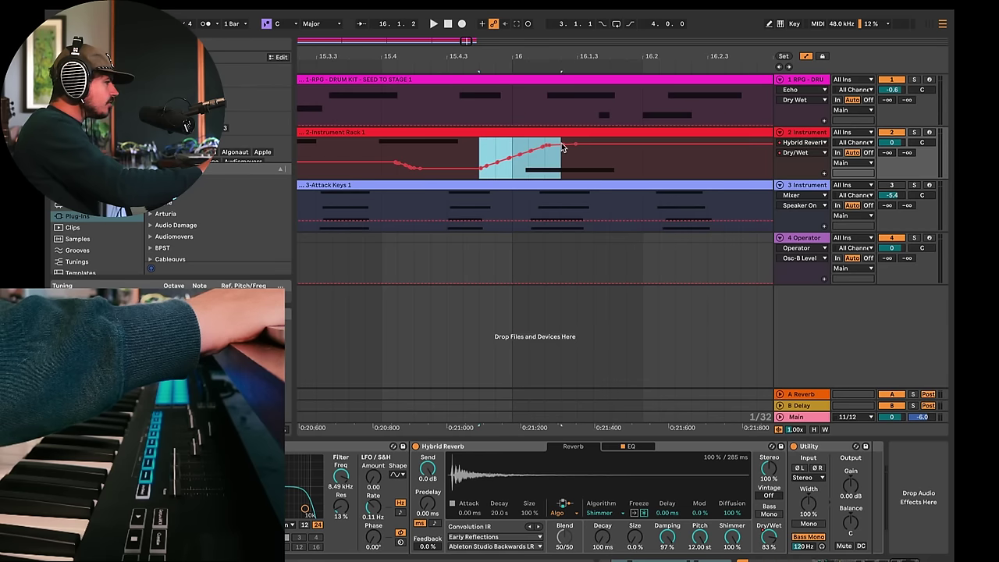
mouse_move(561, 143)
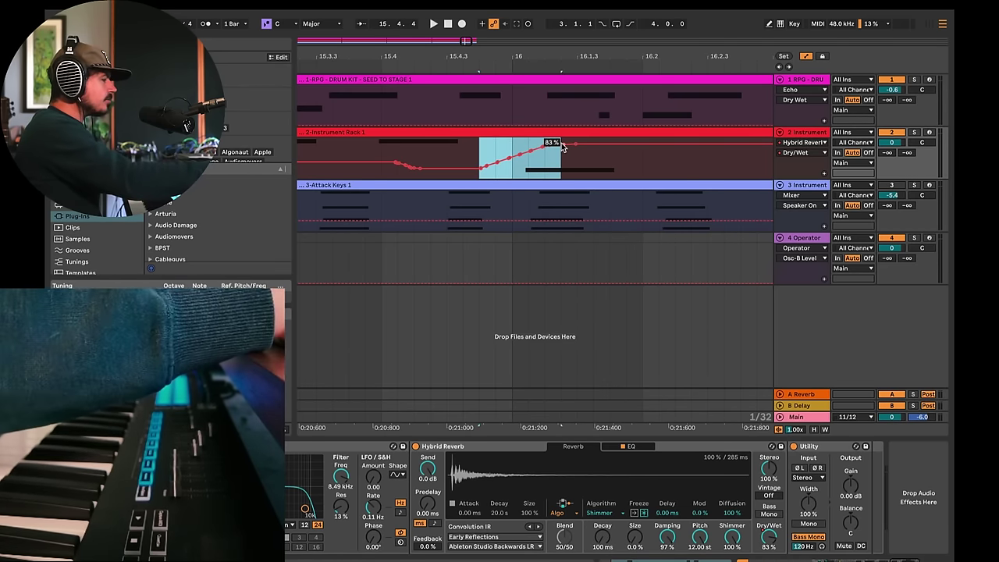
drag(562, 143, 513, 154)
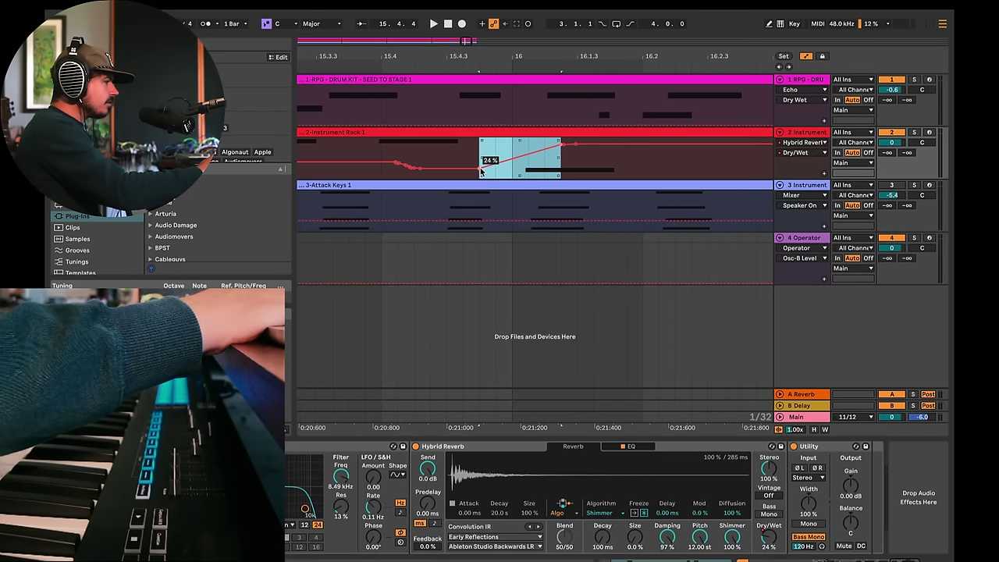
click(497, 154)
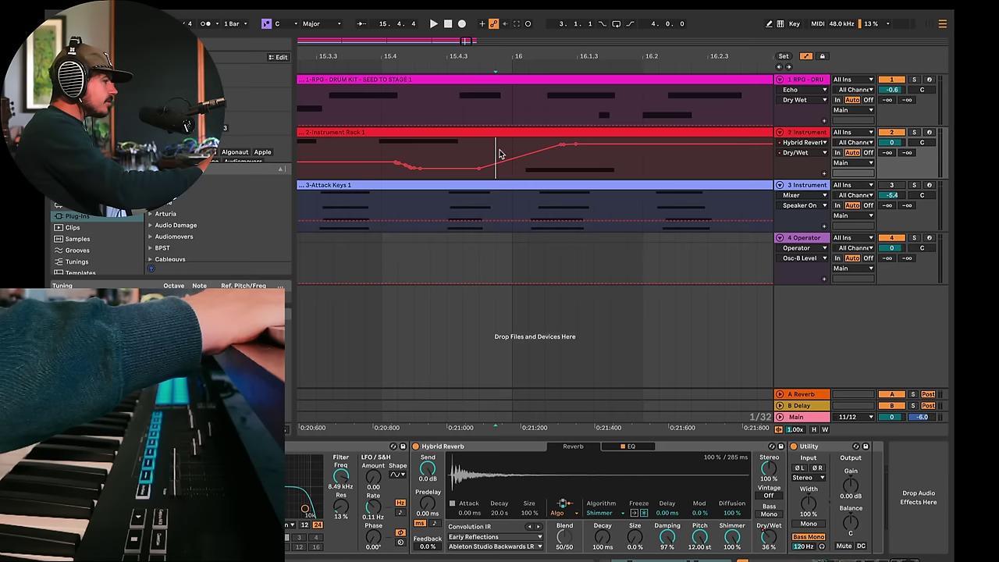
drag(515, 162, 480, 169)
scroll(480, 168, down, 3)
Audition from bar 15 and pull the 0% breakpoint earlier into a short ramp
click(365, 160)
key(space)
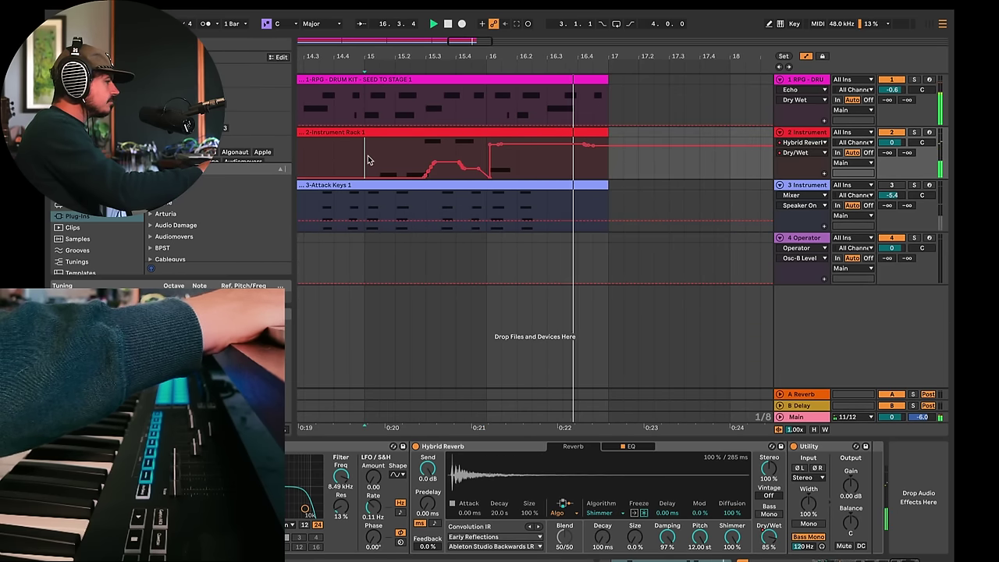
scroll(479, 168, up, 3)
scroll(478, 168, up, 1)
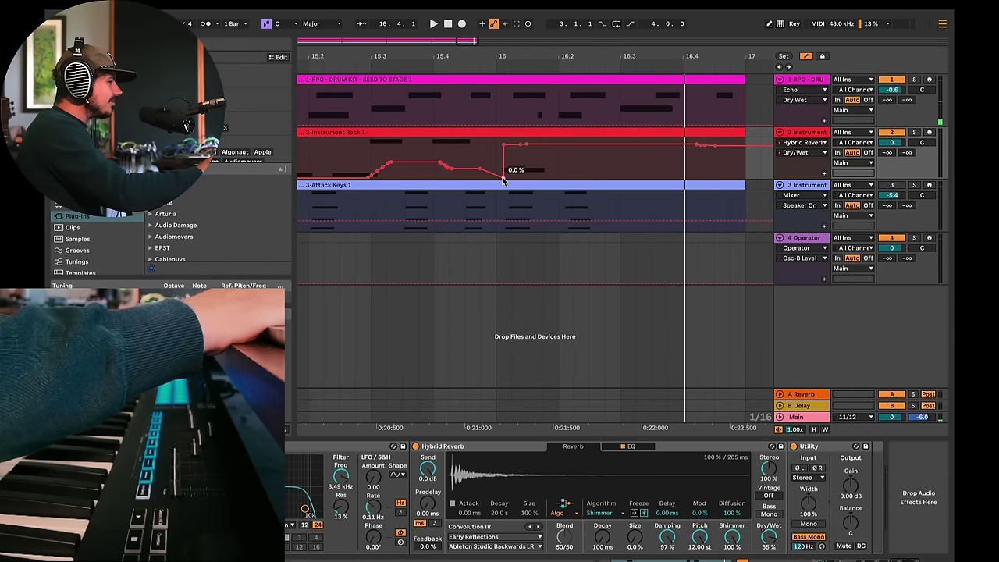
drag(503, 179, 495, 178)
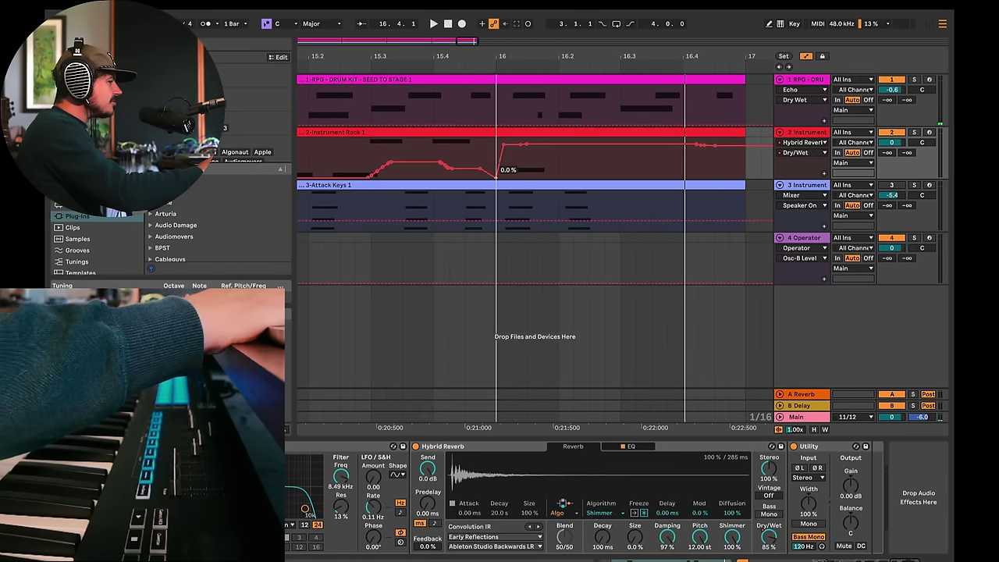
click(369, 137)
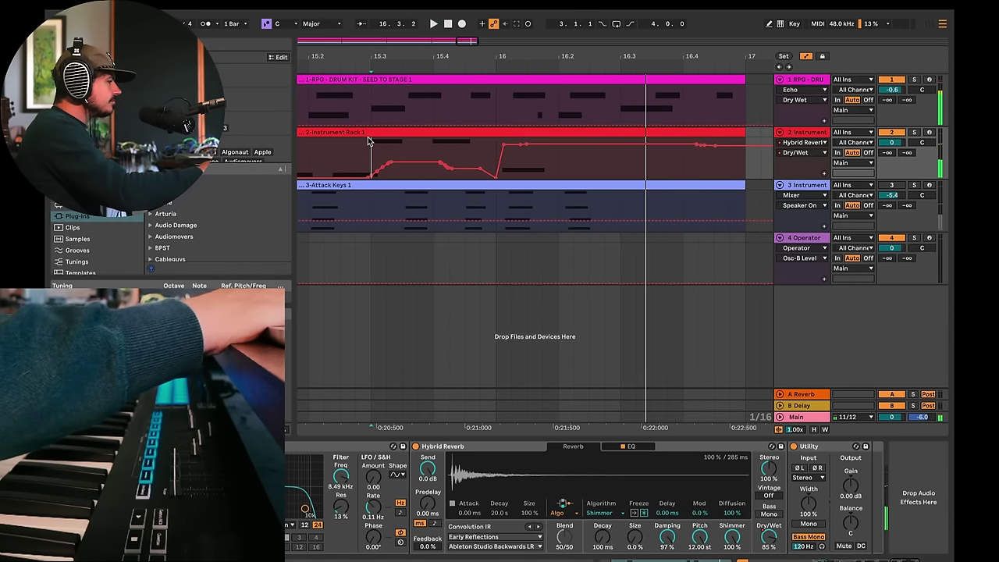
click(382, 157)
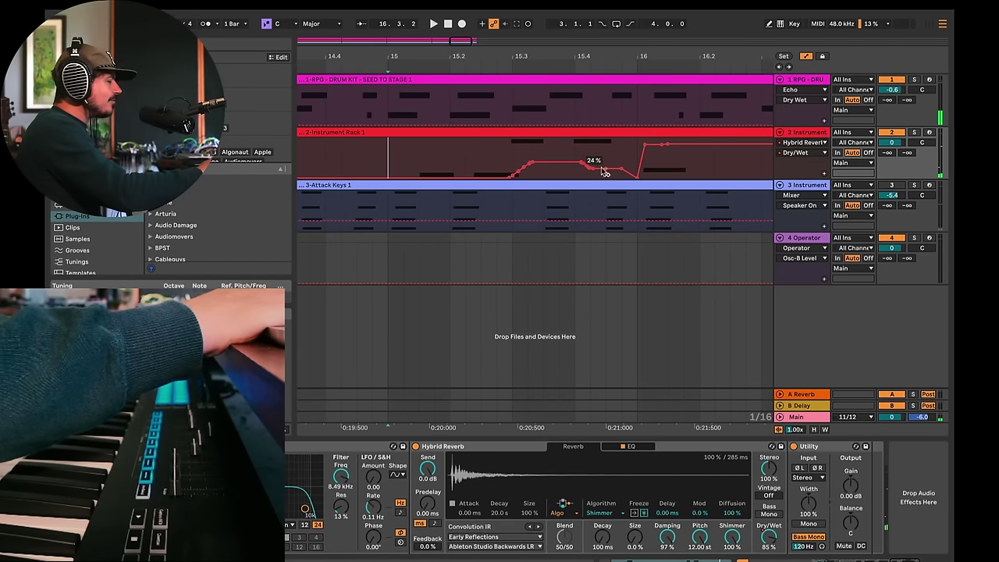
Play back the Dry/Wet automation from around bar 9 to hear the ramp before bar 10
scroll(596, 171, down, 10)
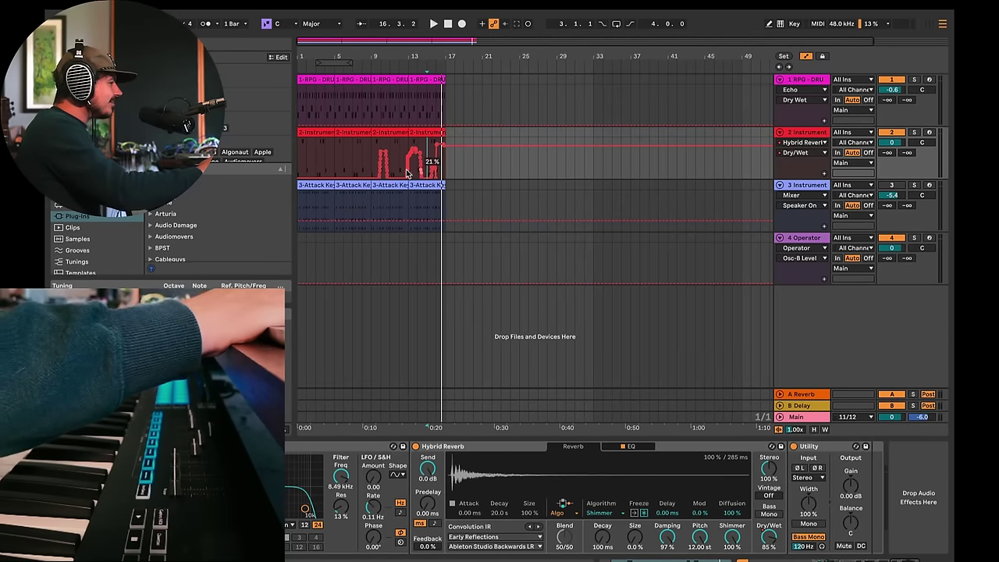
scroll(374, 160, up, 5)
click(382, 159)
key(space)
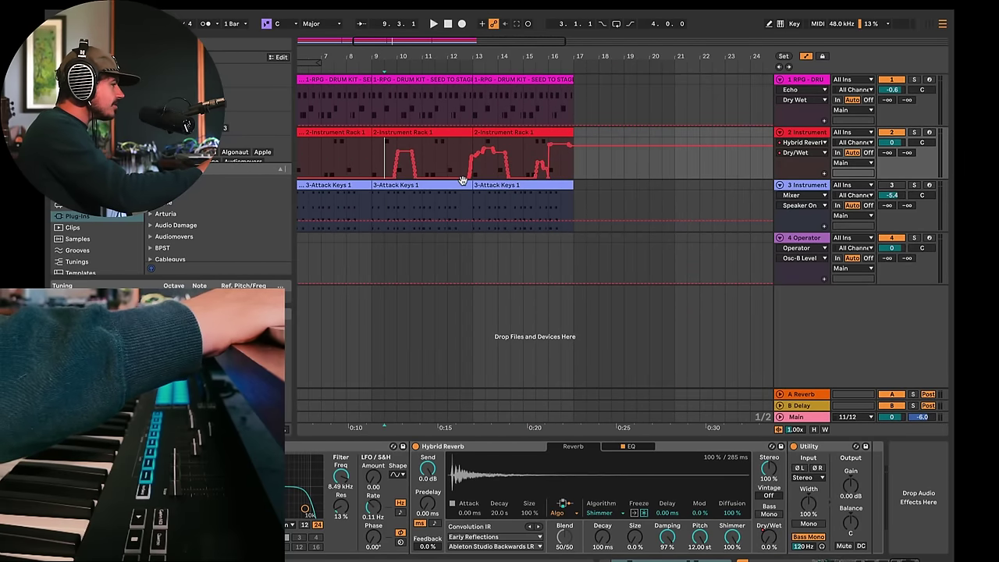
key(space)
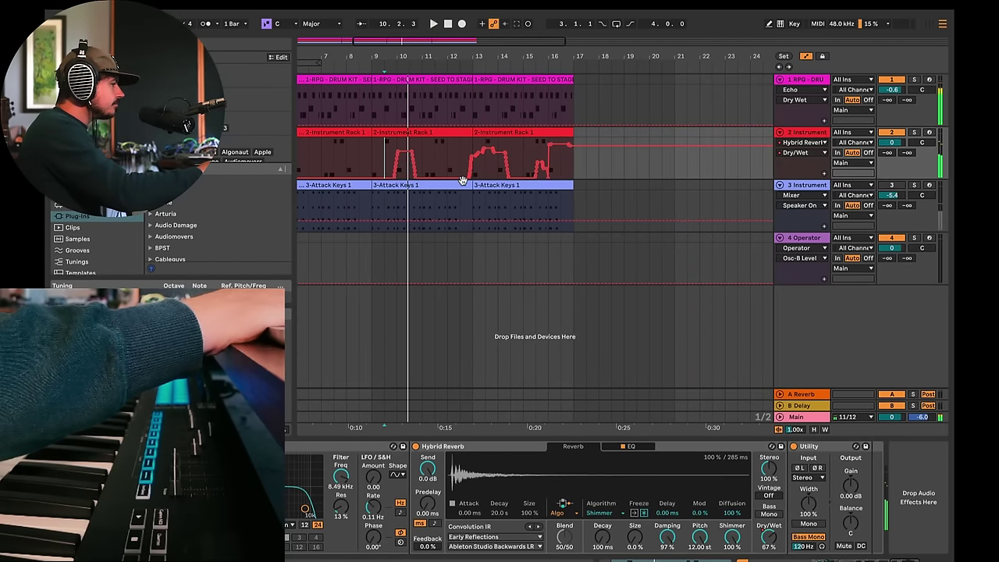
click(360, 155)
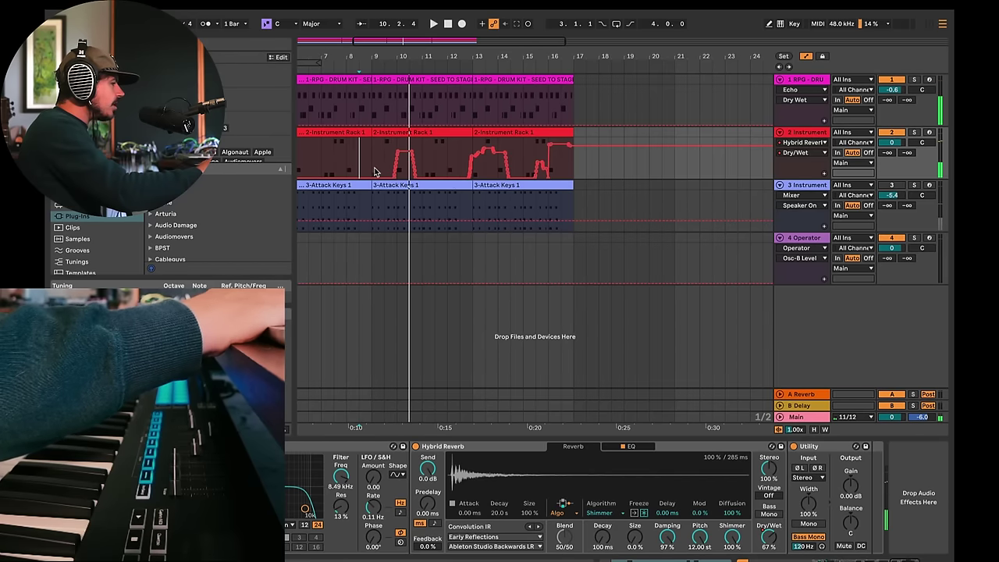
scroll(374, 171, up, 5)
scroll(556, 174, up, 4)
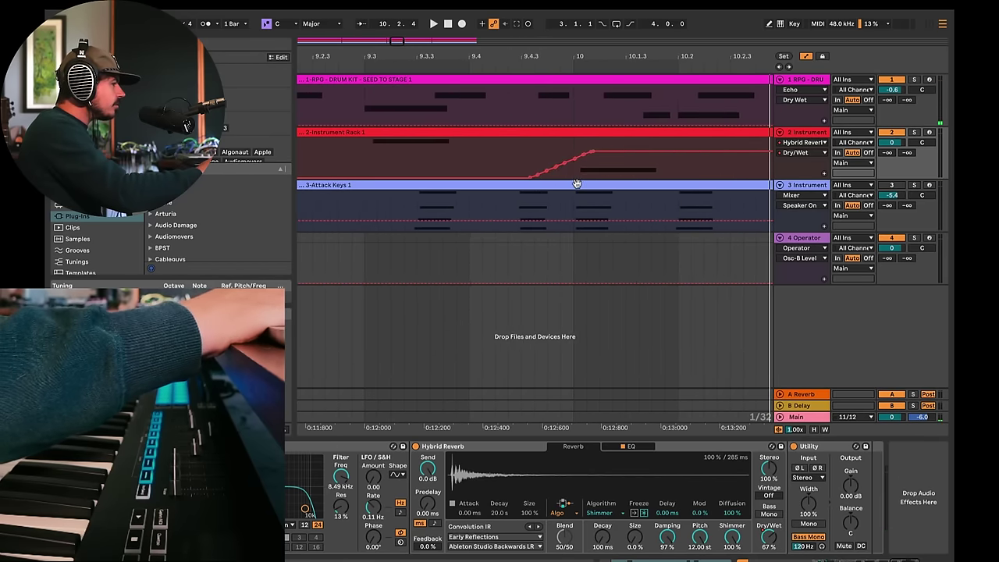
key(space)
Turn the ramp before bar 10 into a sharp step, audition it, and zoom out to bars 1–23
drag(577, 179, 535, 176)
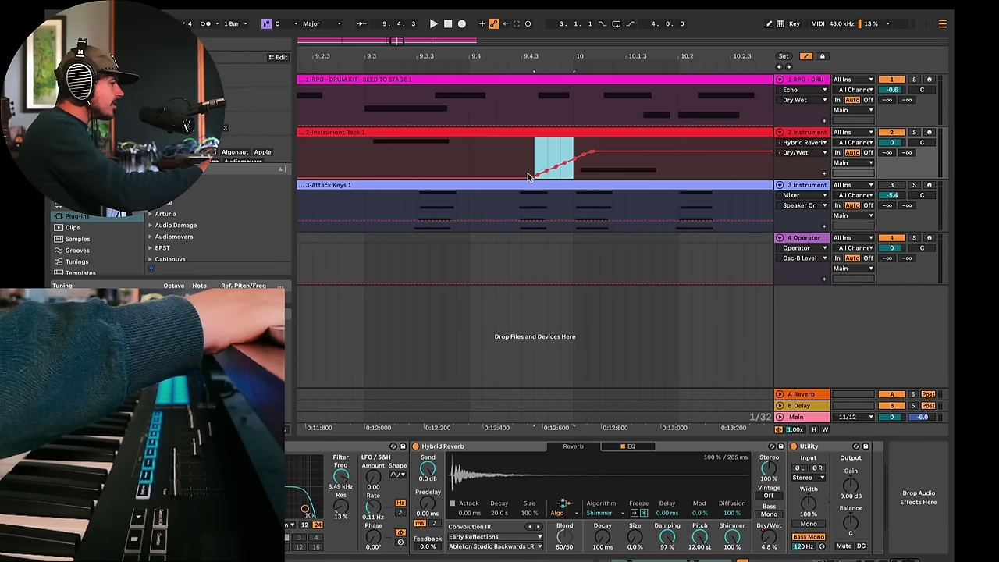
click(546, 156)
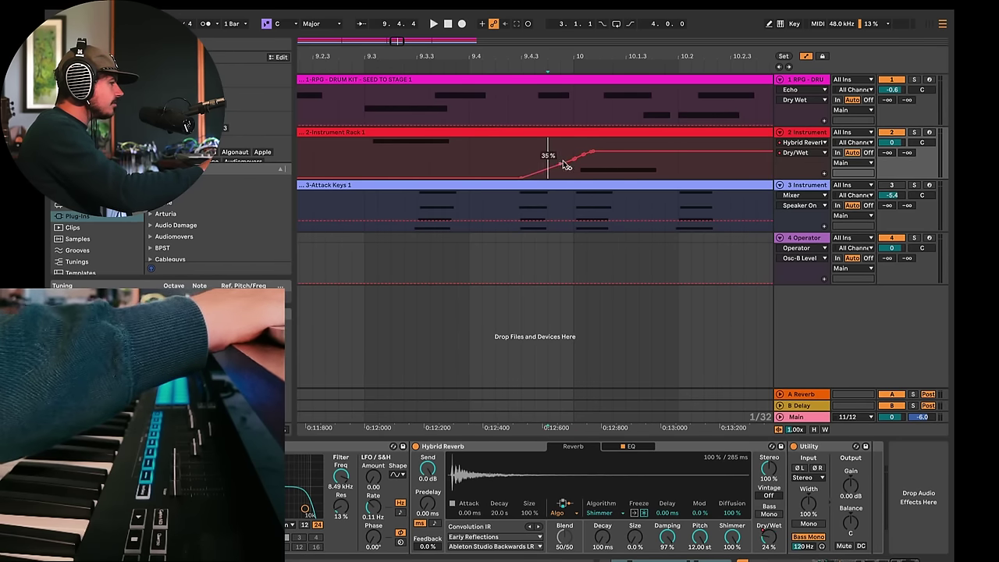
key(ctrl+z)
click(497, 161)
key(space)
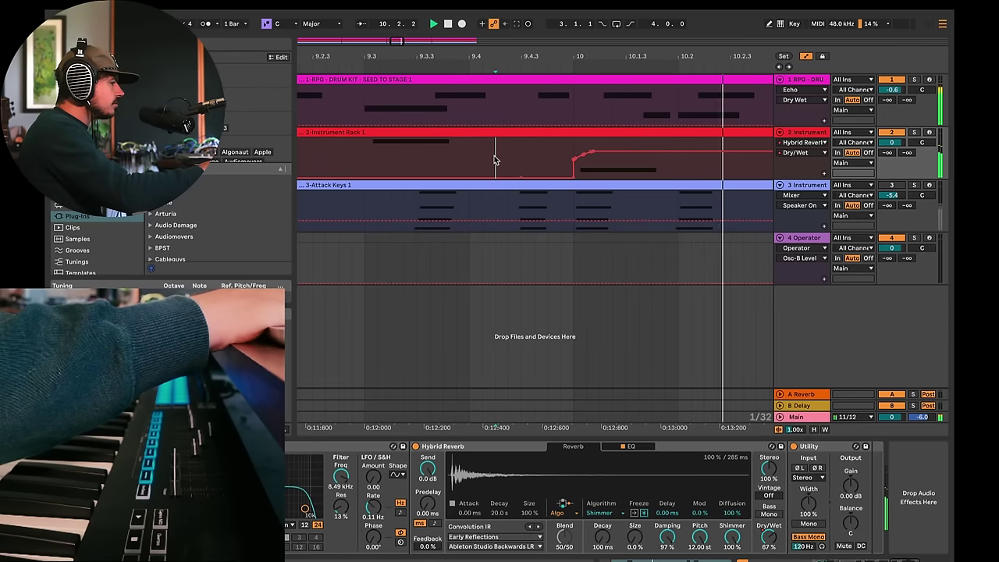
key(minus)
key(minus)
key(minus)
key(minus)
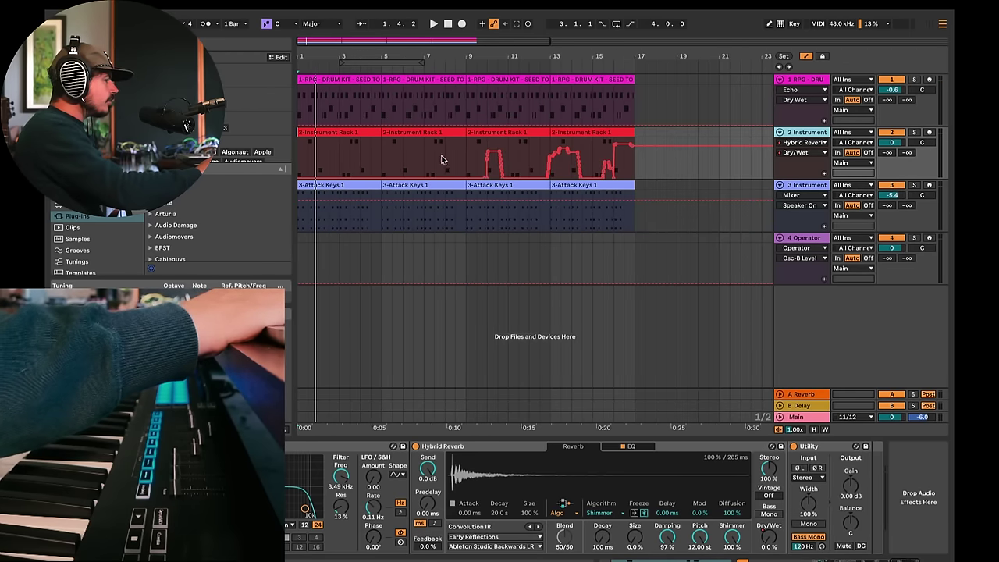
Map the Attack Keys rack's Macro 4 to a controller knob on track 3
click(806, 188)
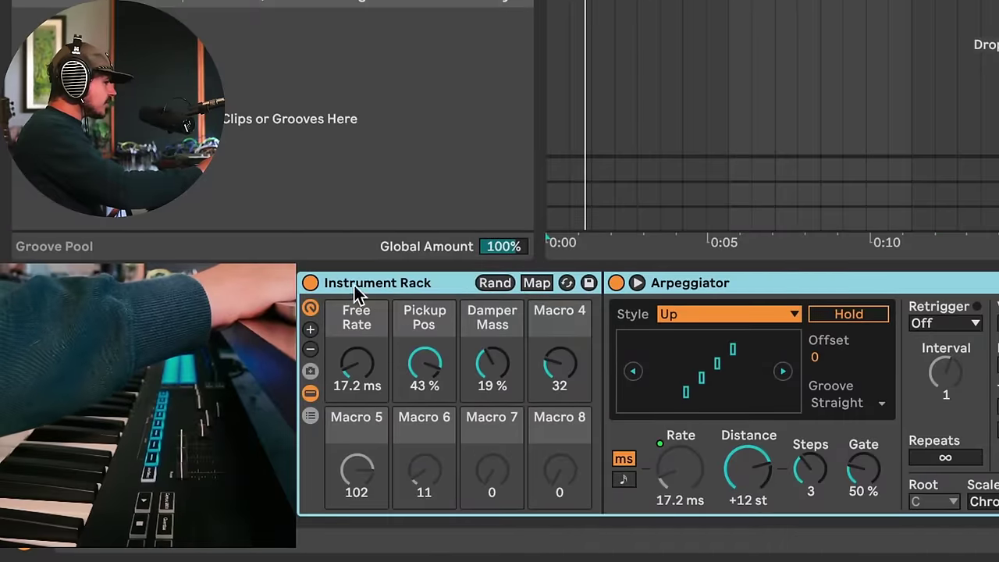
click(566, 367)
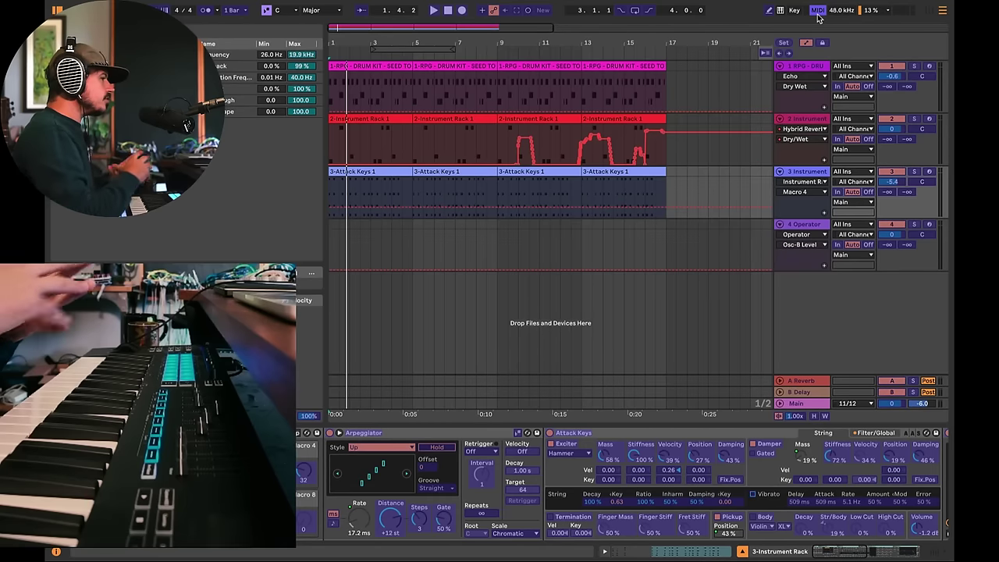
click(818, 13)
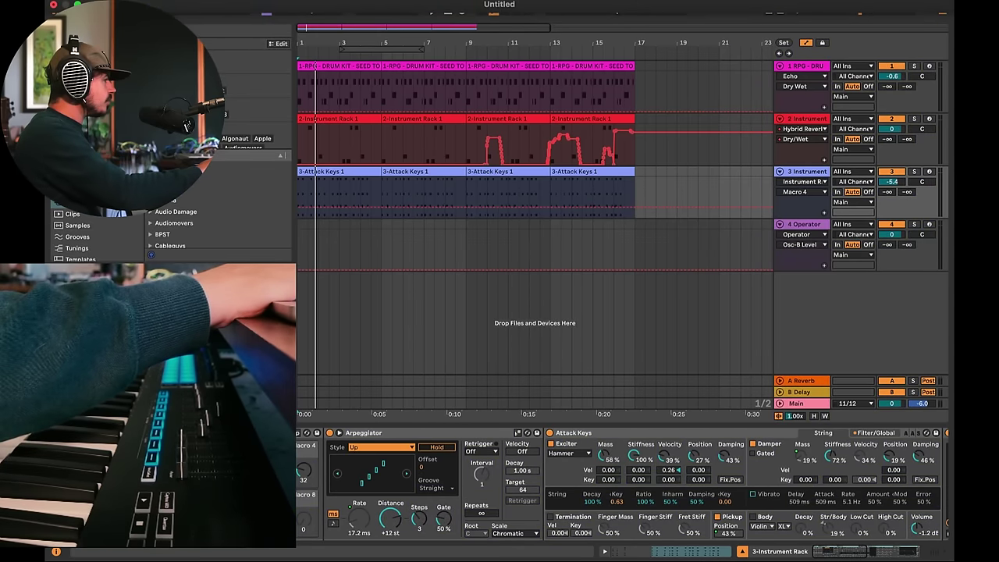
Choose Launchkey MK3 as the slot 1 control surface in Link, Tempo & MIDI settings
key(super+comma)
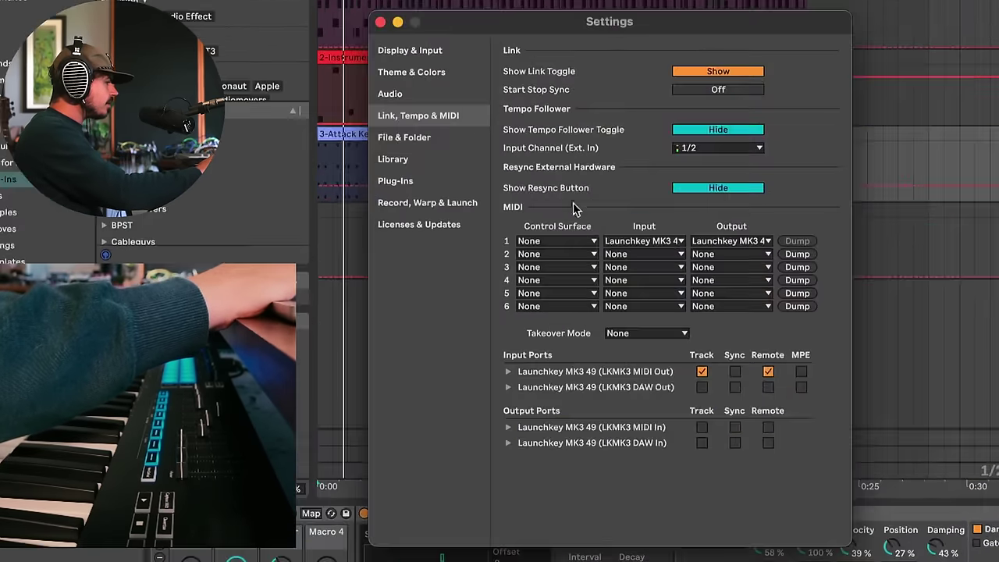
click(567, 247)
scroll(581, 385, down, 10)
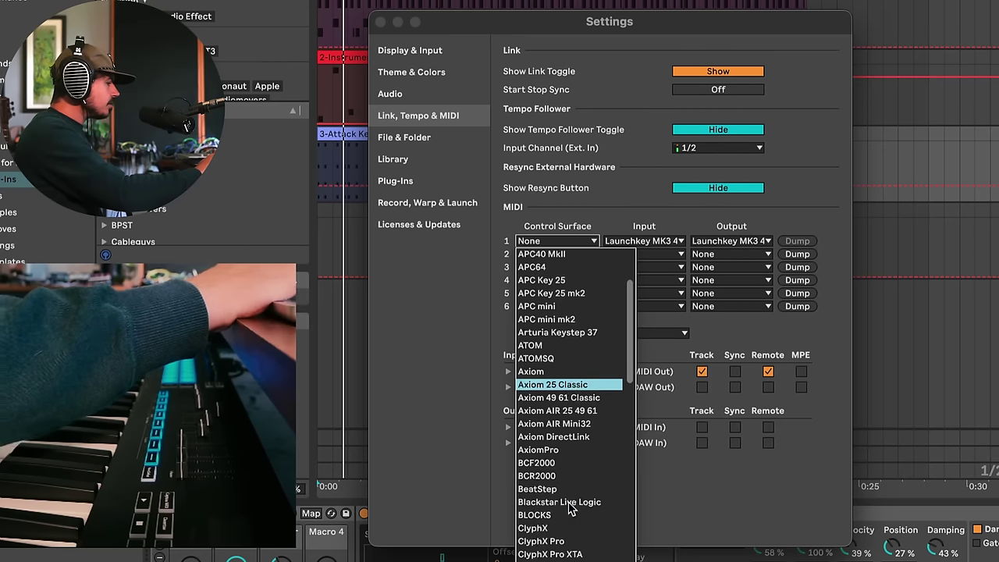
click(588, 385)
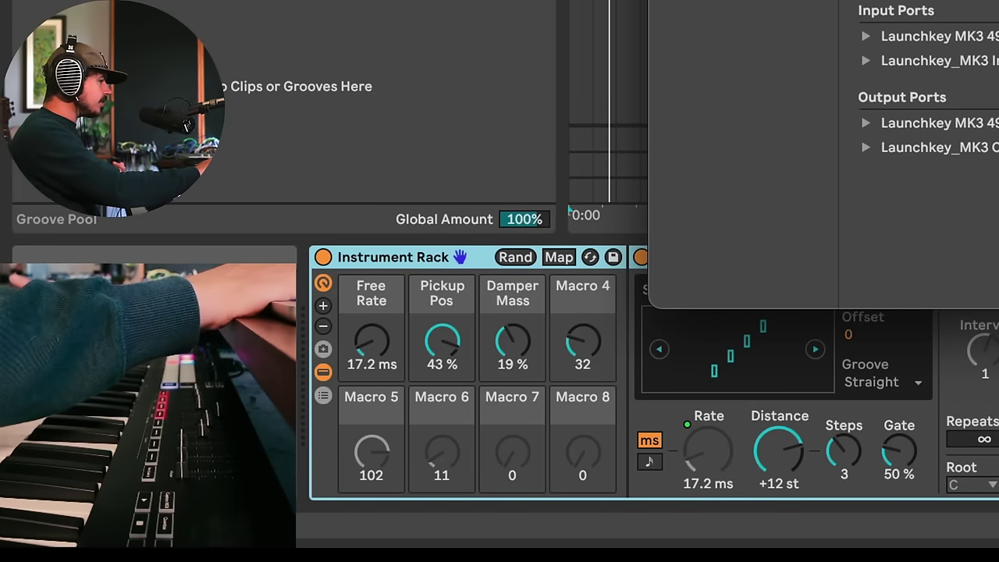
Close Settings and hand keyboard control to the Attack Keys Instrument Rack
key(Escape)
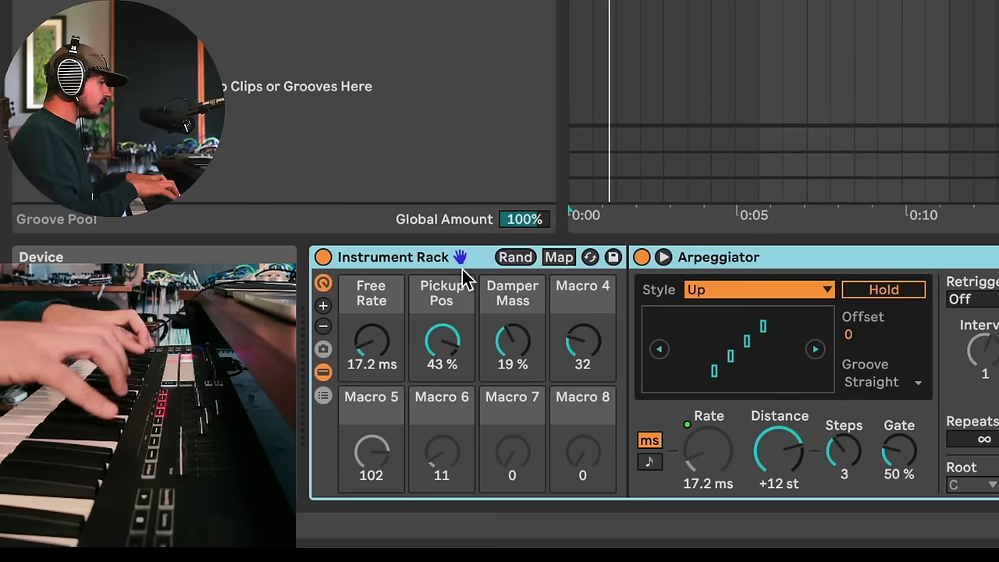
click(796, 261)
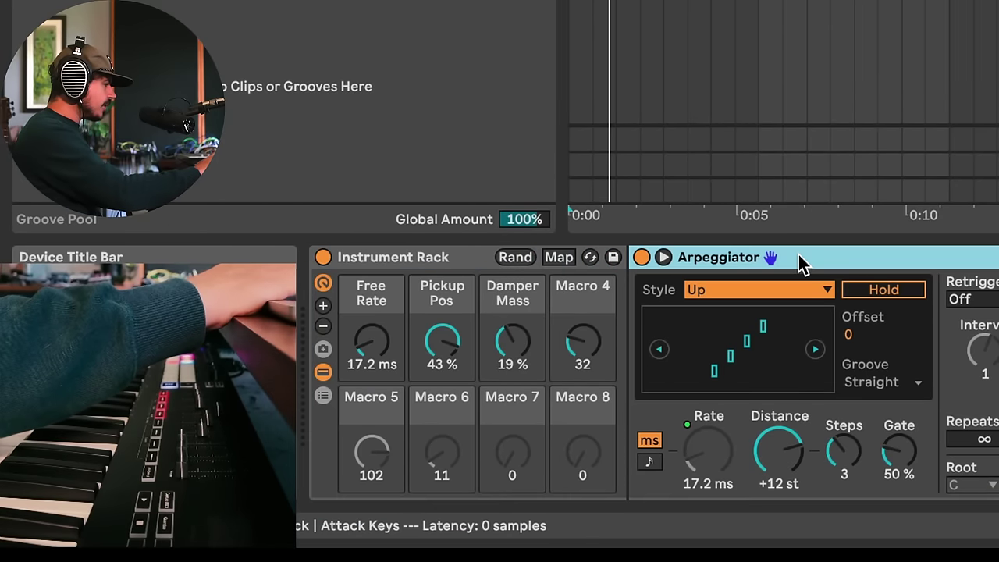
click(388, 262)
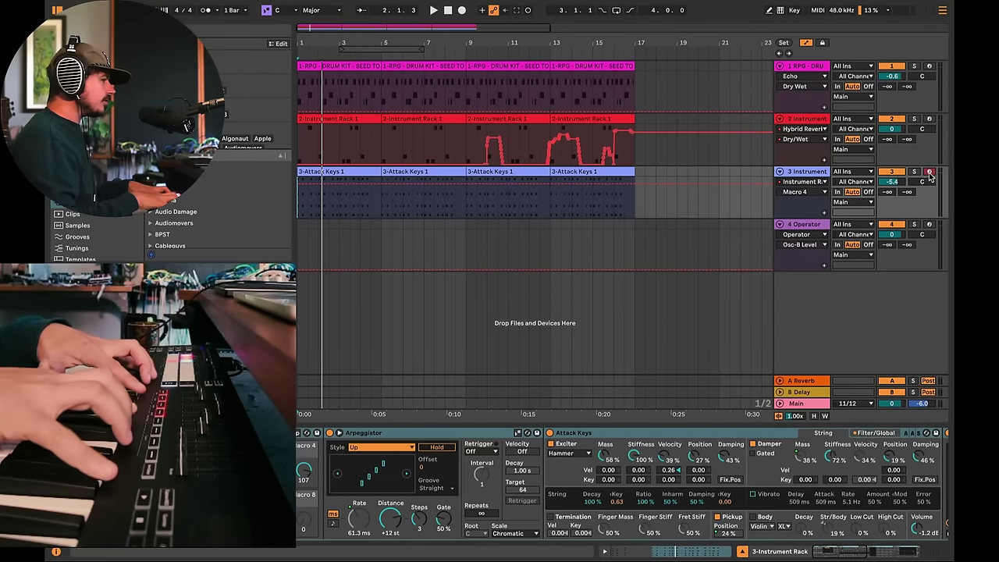
Start arrangement recording and enable MIDI Arrangement Overdub (+)
click(463, 11)
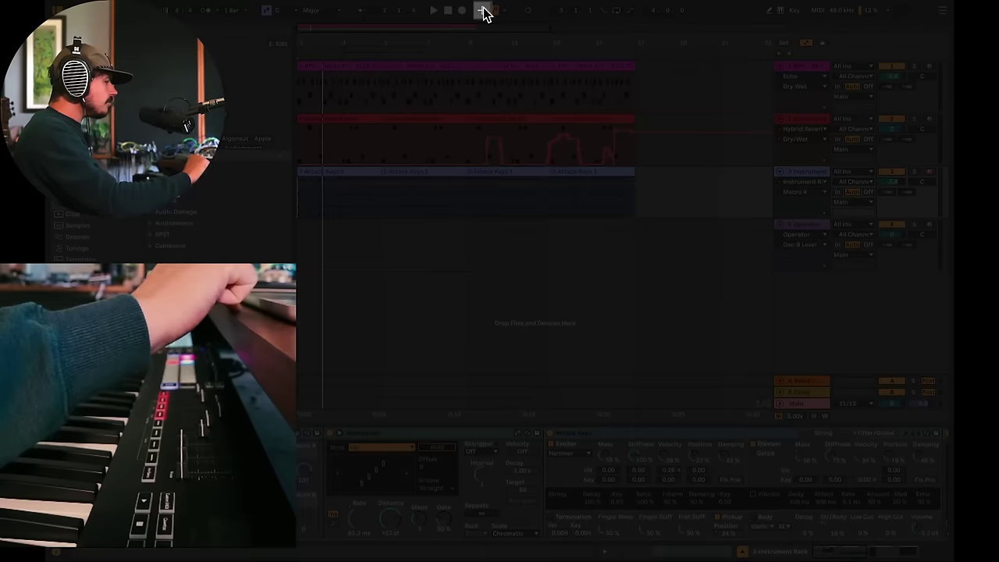
click(483, 11)
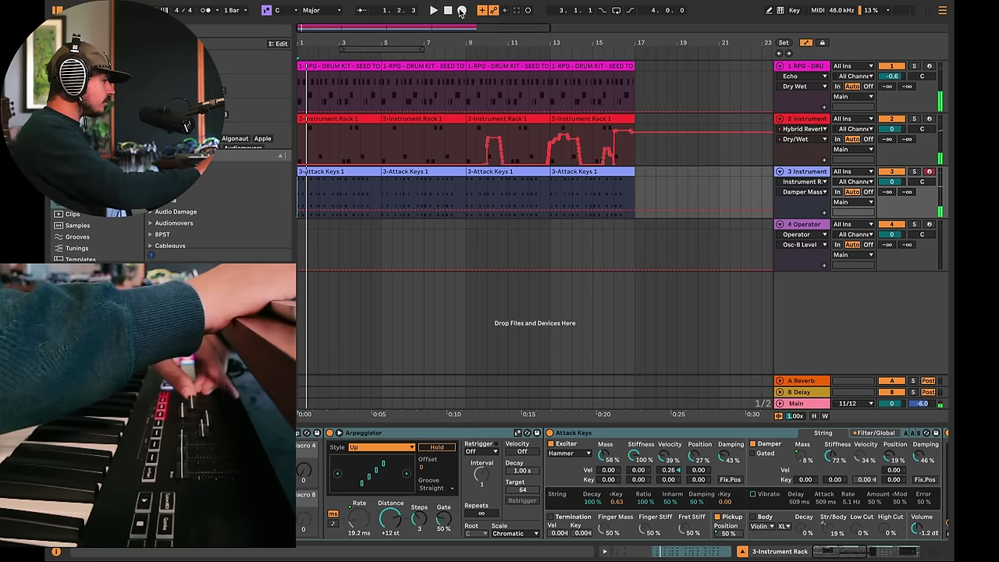
Record controller macro moves as Attack Keys automation across bars 1–16, then stop
click(461, 10)
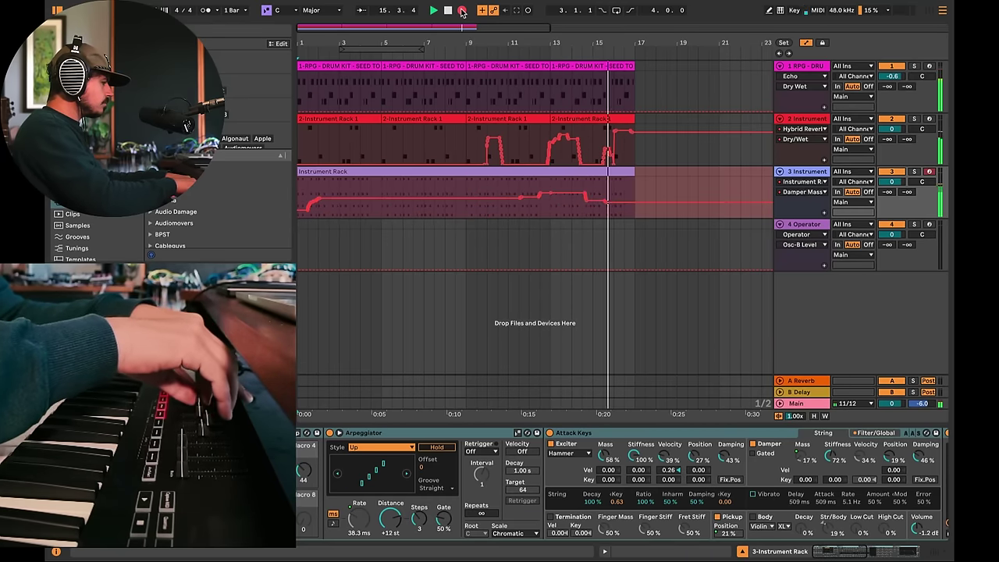
click(447, 11)
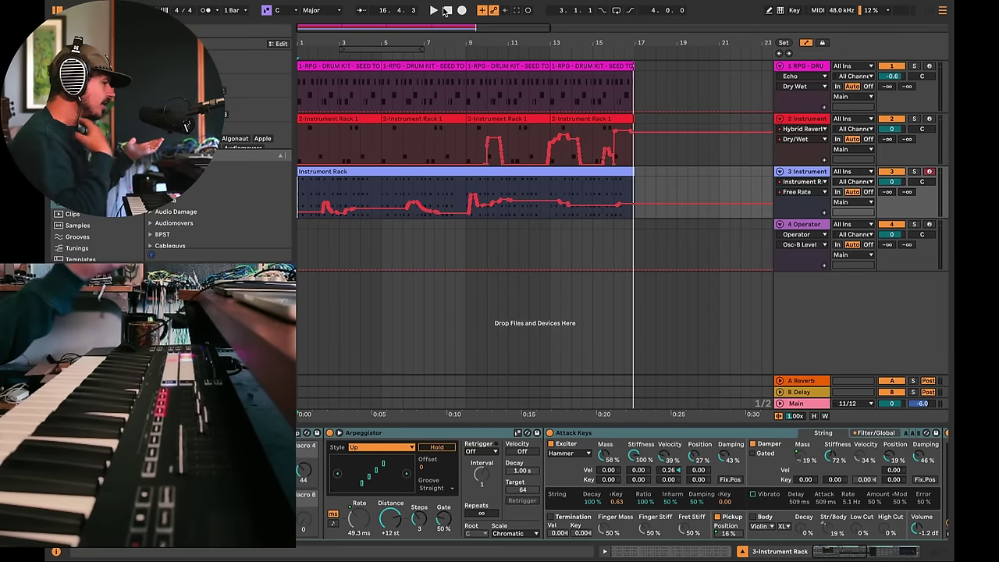
Play the song from the start and show the Macro 4 automation on track 3
key(space)
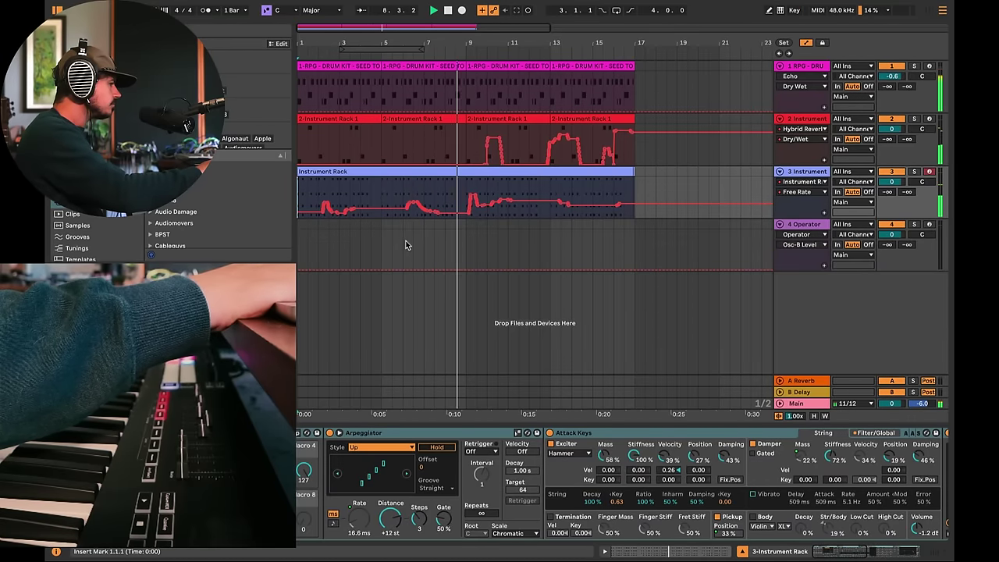
click(303, 472)
Select the range around the Macro 4 bump and steepen both of its ramps
scroll(432, 196, up, 5)
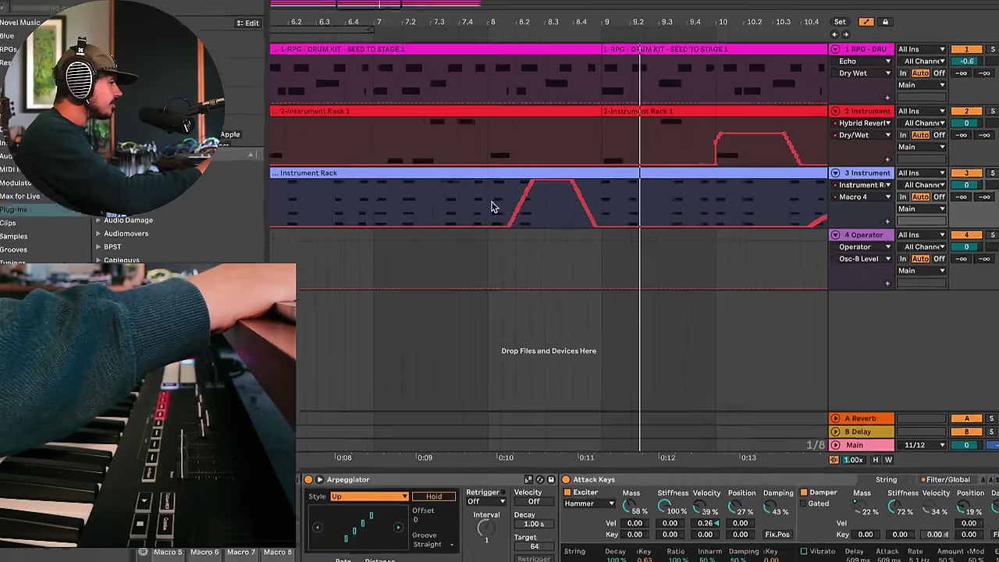
drag(487, 200, 571, 197)
mouse_move(729, 243)
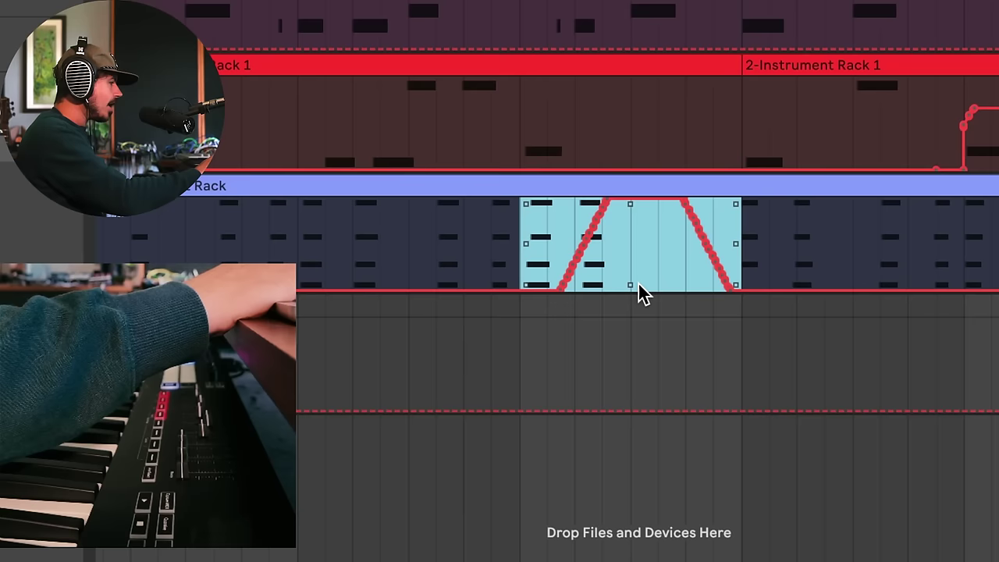
mouse_move(630, 285)
mouse_down()
mouse_move(630, 274)
mouse_move(630, 288)
mouse_up()
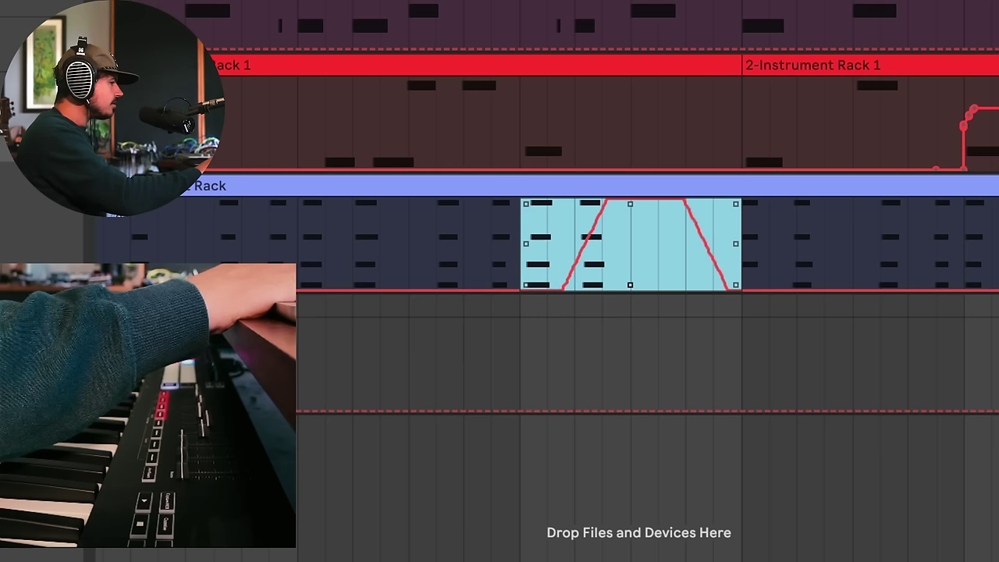
mouse_move(630, 204)
mouse_down()
mouse_move(630, 251)
mouse_move(629, 203)
mouse_up()
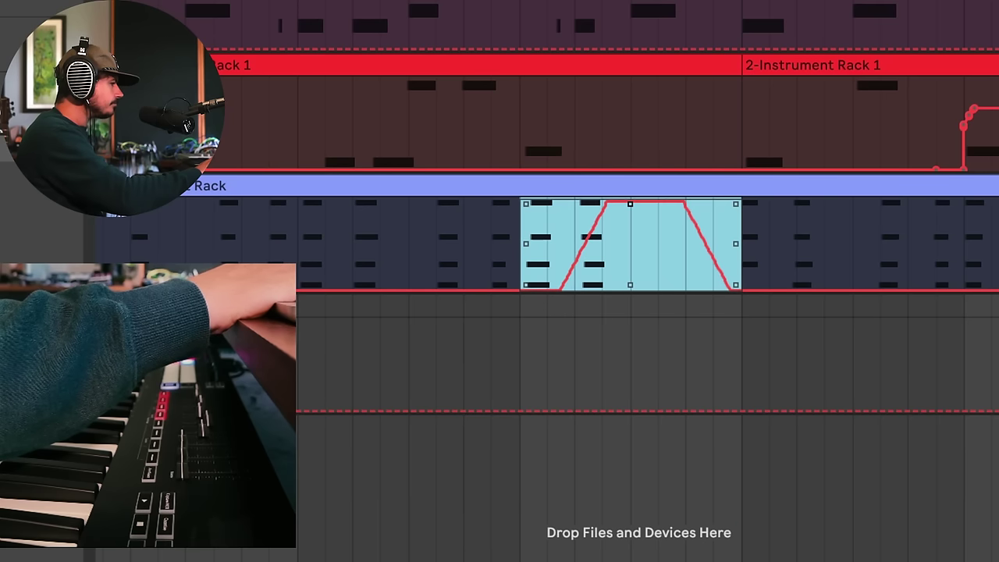
Stretch the rising Macro 4 ramp further left and play it back
click(548, 247)
mouse_move(551, 246)
mouse_down()
mouse_move(602, 245)
mouse_move(436, 248)
mouse_up()
mouse_move(548, 241)
click(298, 240)
key(space)
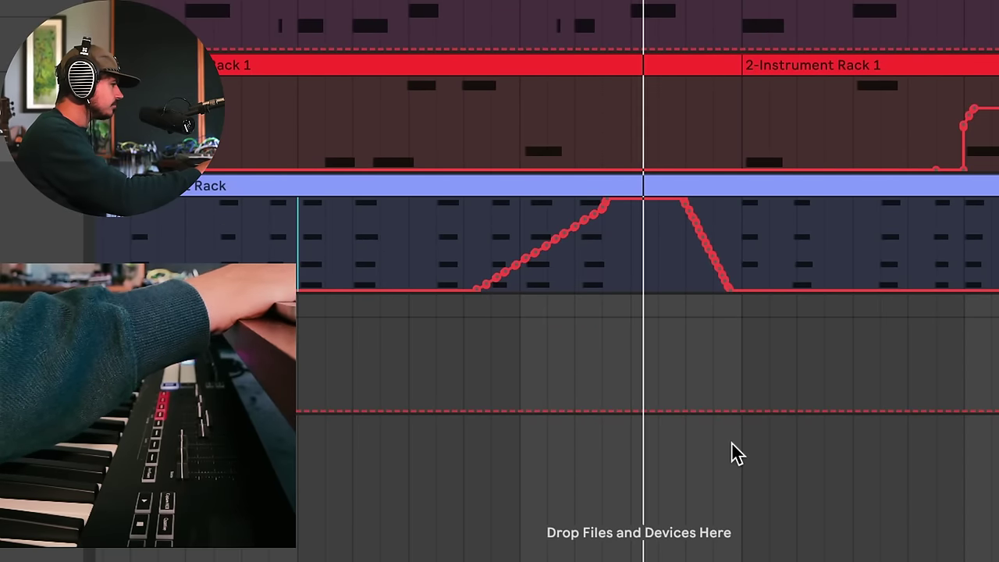
Set a later playback start point on track 3 and play the passage twice
scroll(599, 285, down, 3)
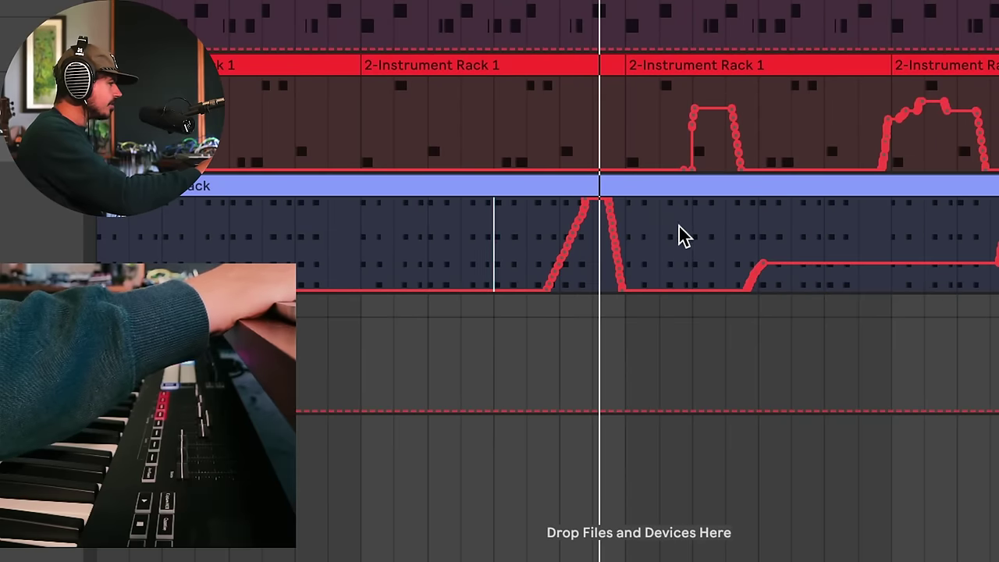
click(627, 232)
key(space)
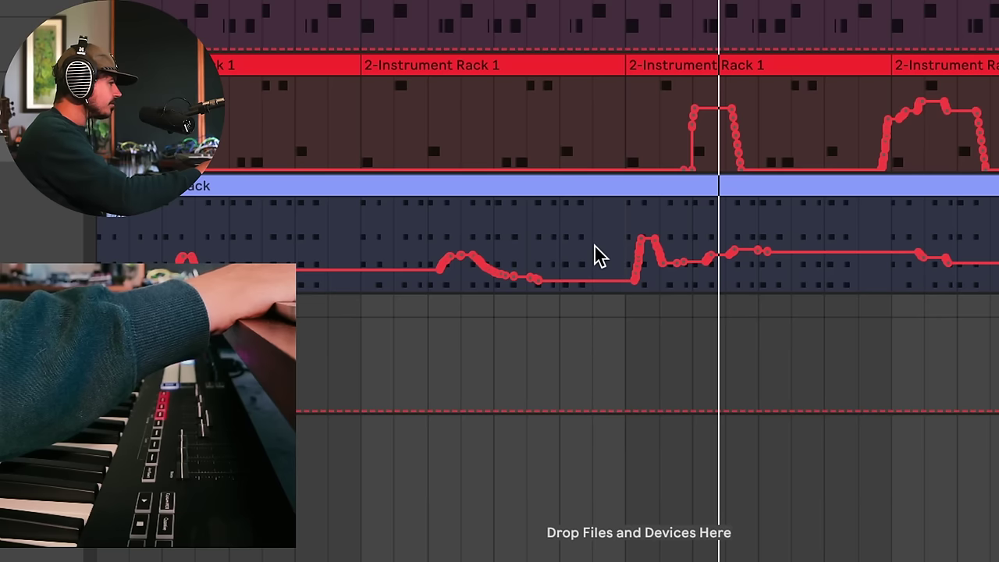
key(space)
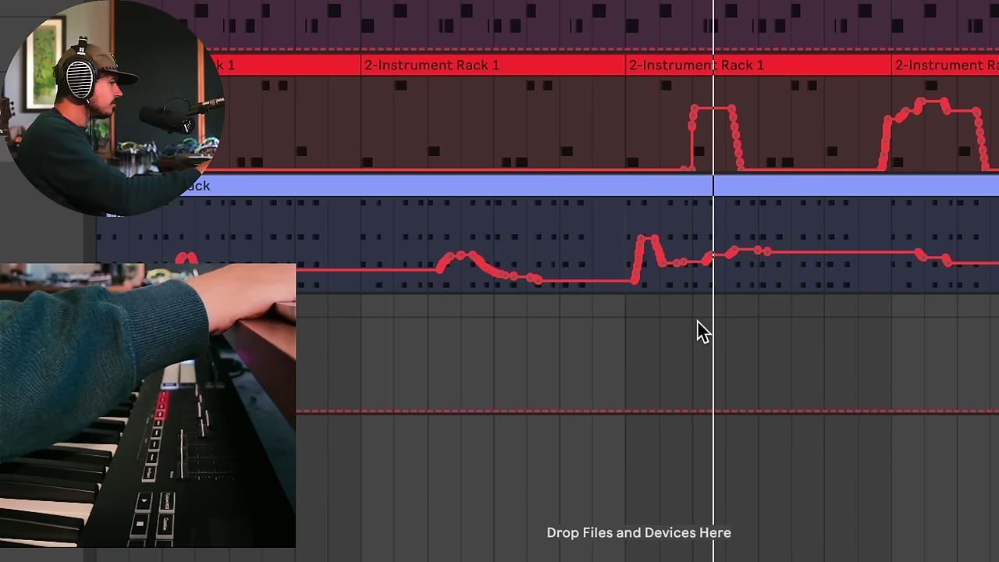
Delete the Free Rate spike, add a breakpoint raised to 49.3 ms, and zoom out
scroll(698, 330, up, 3)
drag(569, 224, 635, 221)
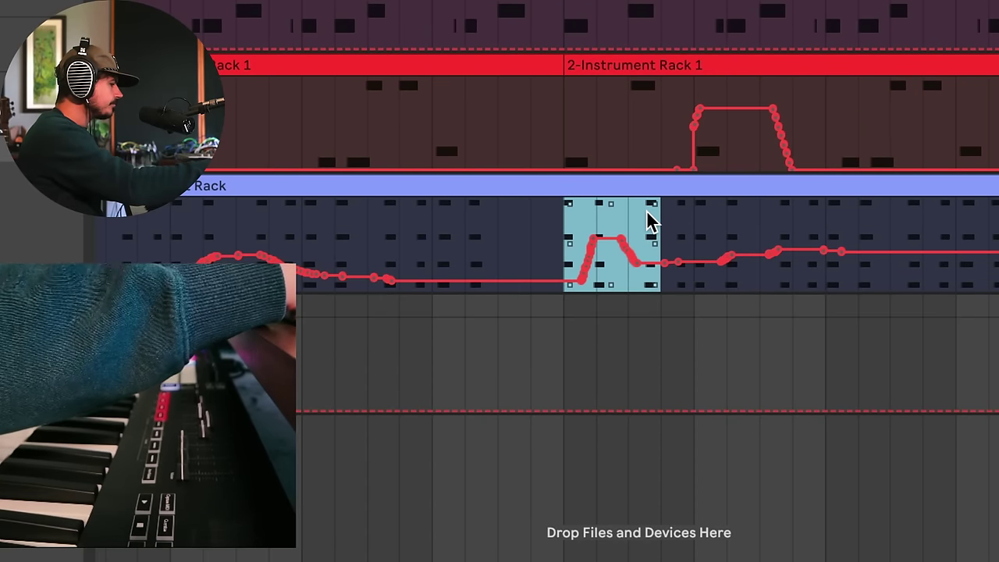
key(Delete)
drag(591, 273, 562, 257)
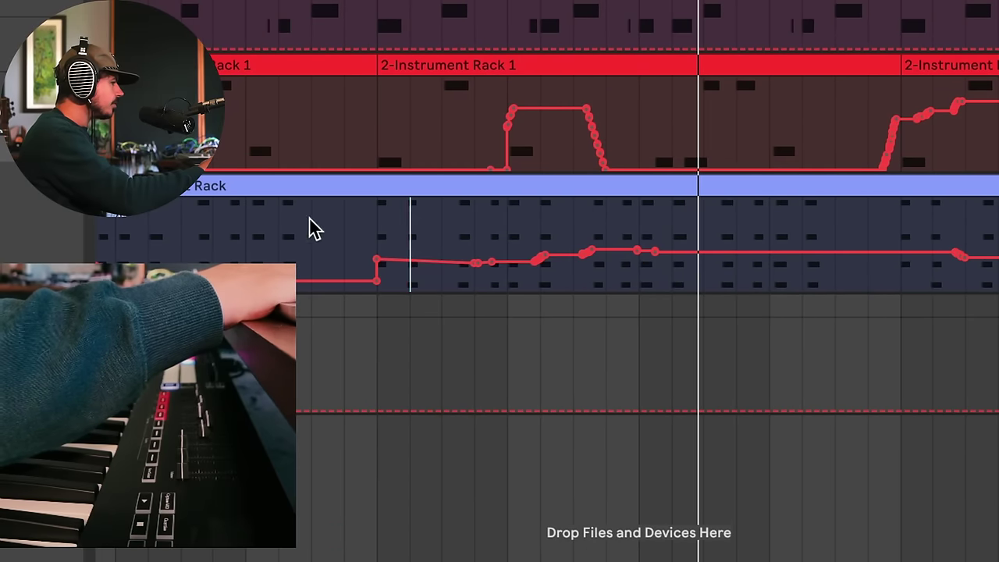
key(minus)
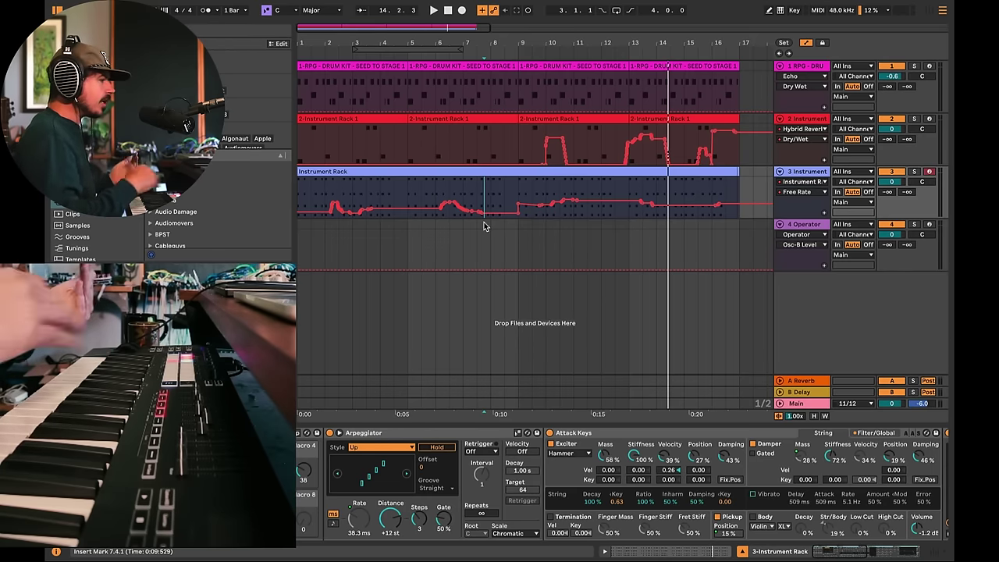
Map operator C's Level on the Operator track to a MIDI keyboard controller
click(802, 226)
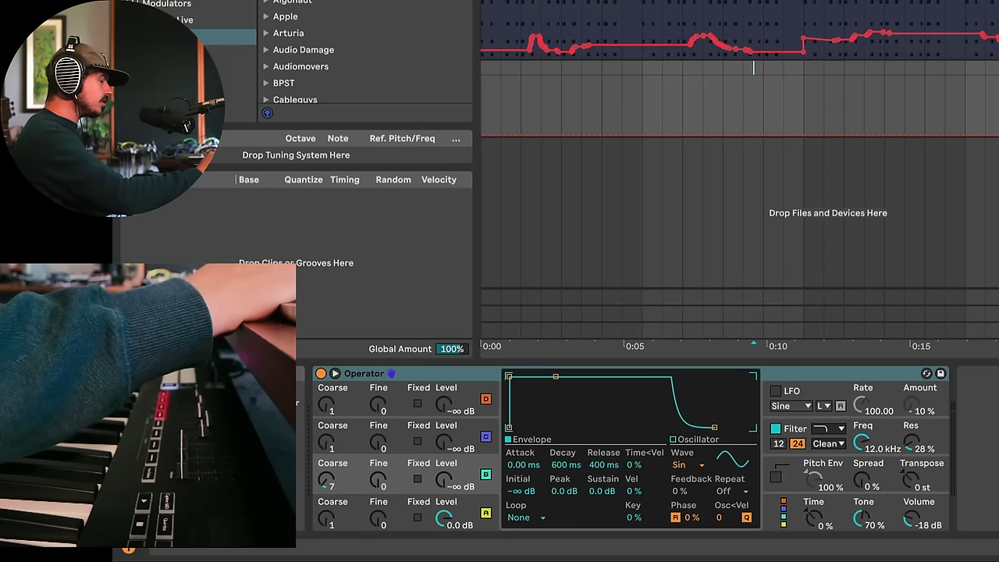
key(ctrl+m)
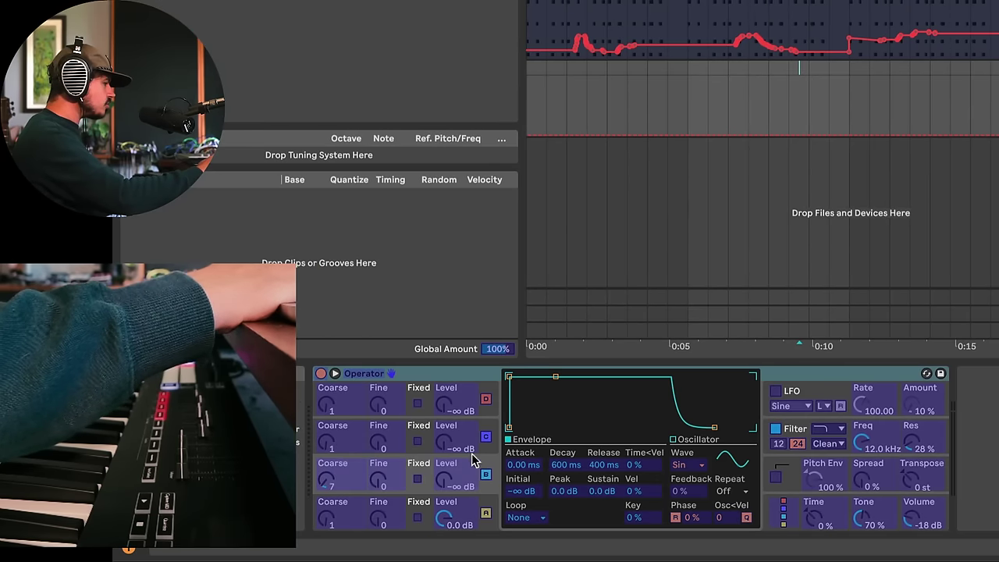
click(446, 478)
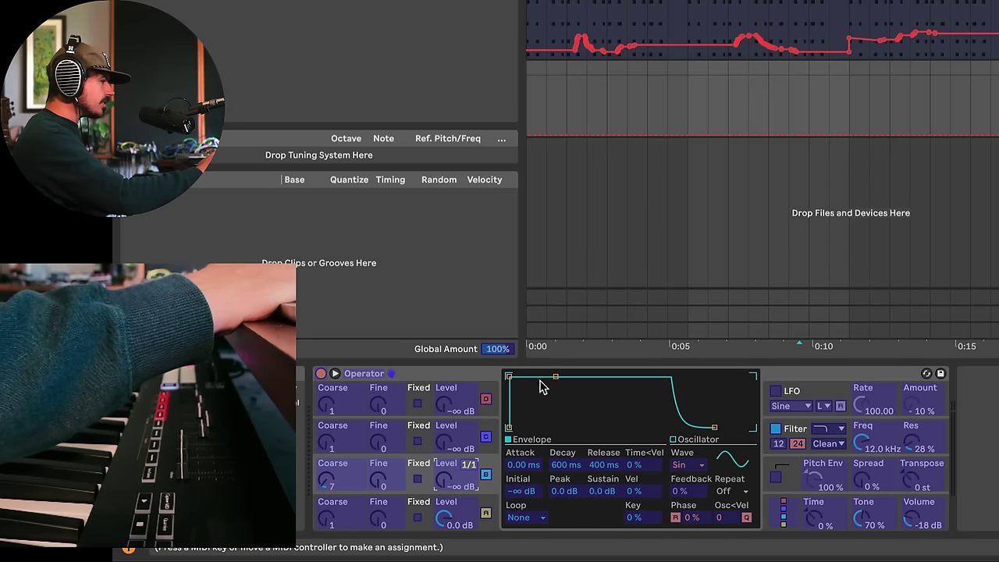
key(ctrl+m)
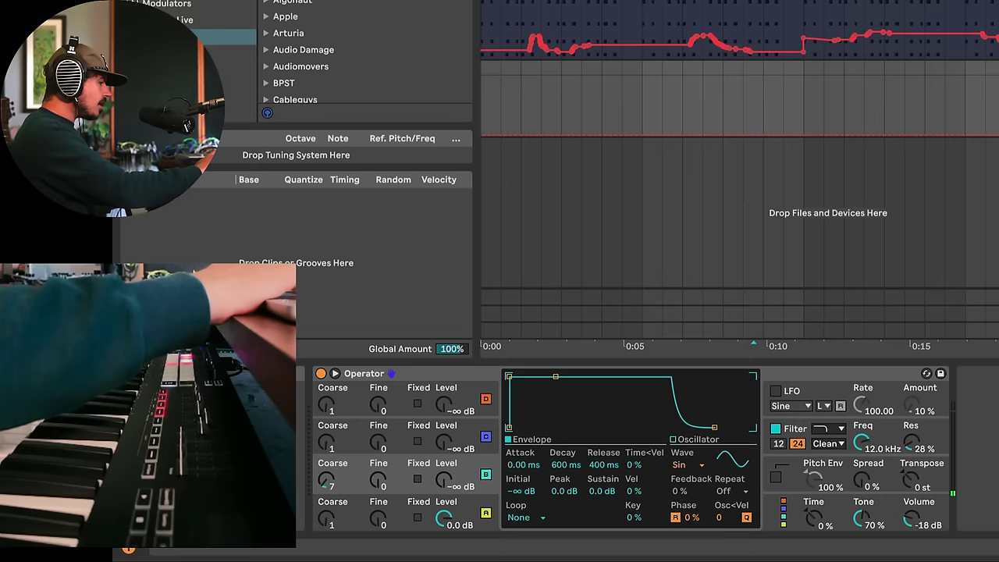
click(798, 474)
Show Operator's Global settings with the pitch bend range
click(781, 502)
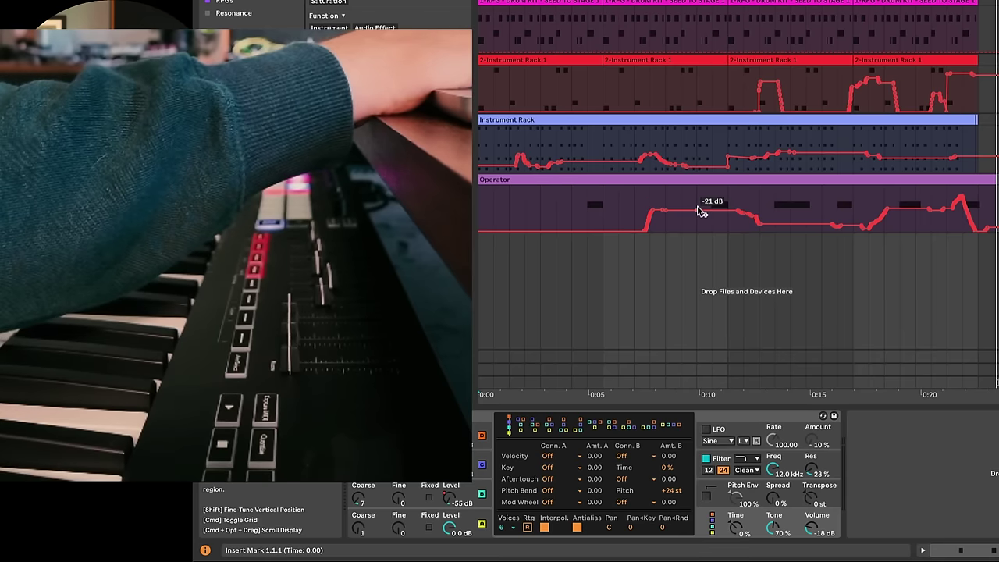
Play the arrangement from bar 8 on the Operator lane
click(698, 205)
key(space)
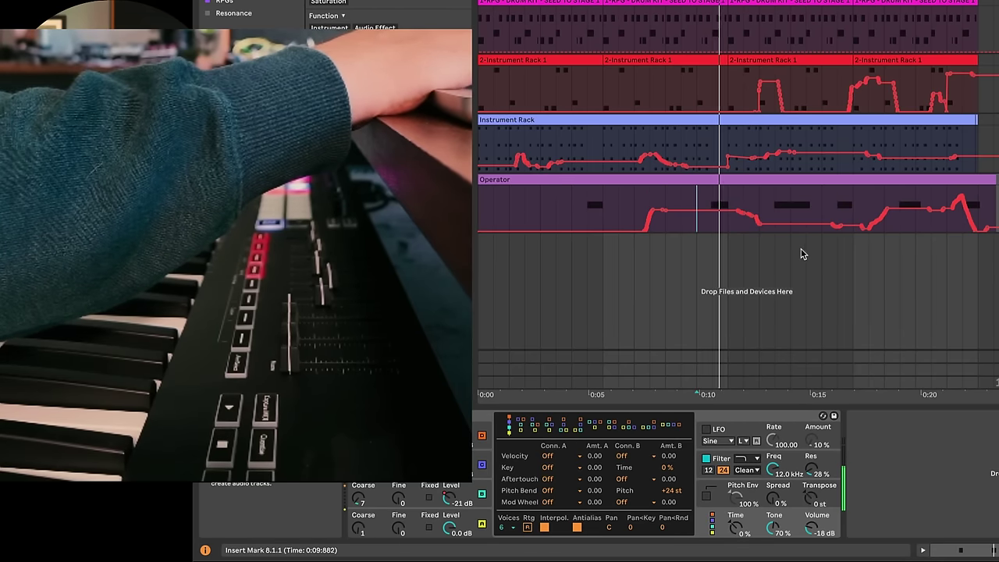
key(space)
key(space)
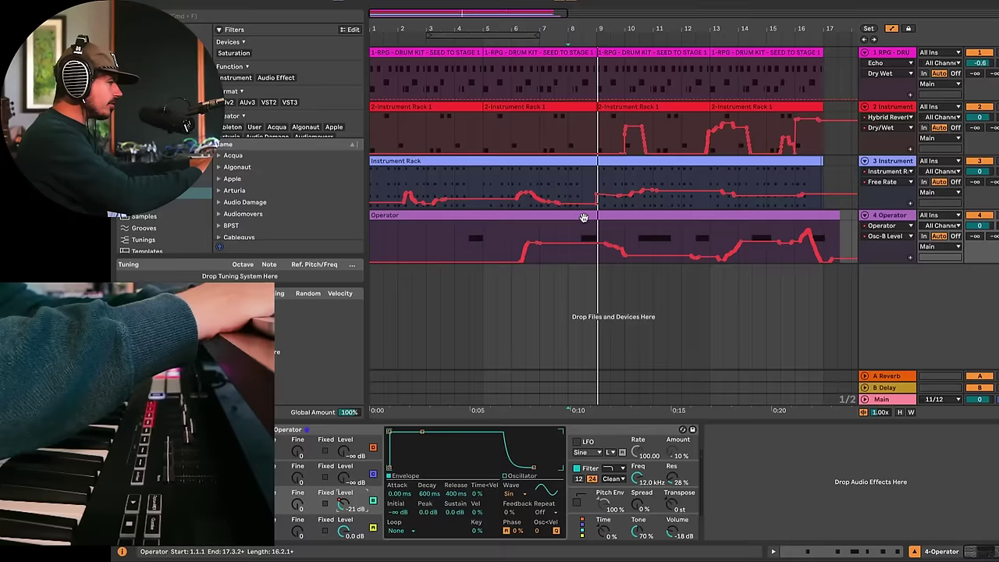
Open the Operator clip's notes and play from the C2 note near bar 8.5
double_click(584, 218)
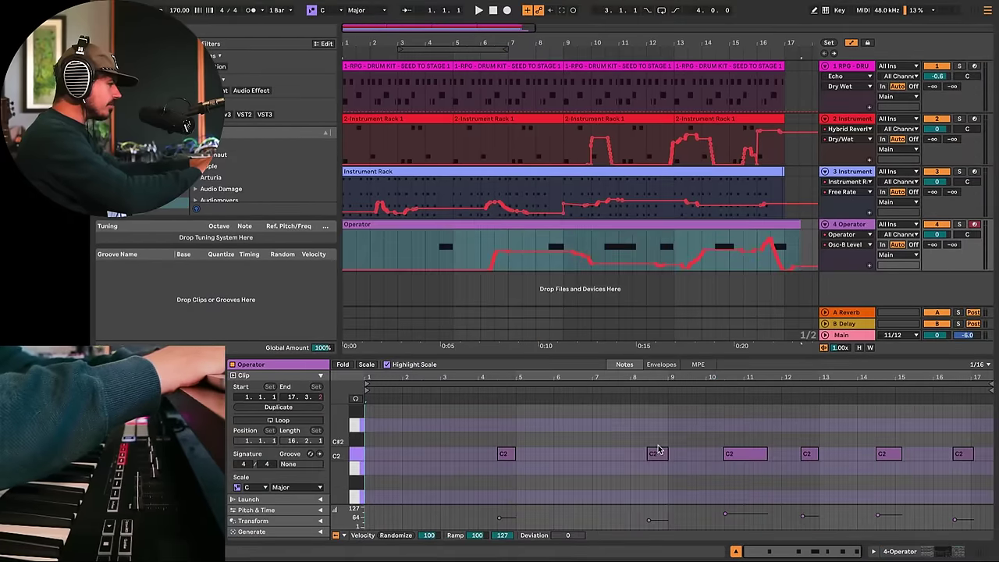
click(633, 454)
key(space)
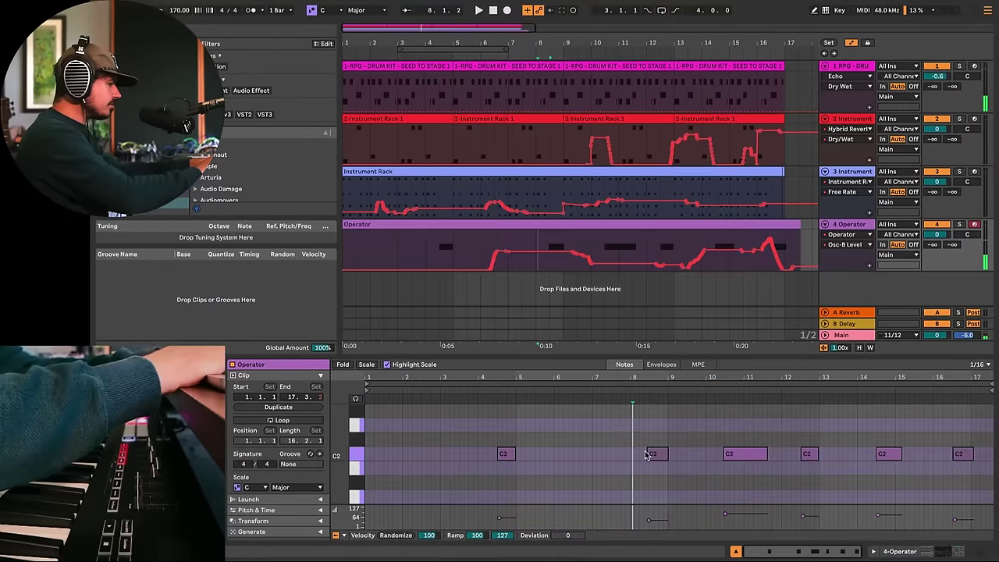
click(648, 453)
key(space)
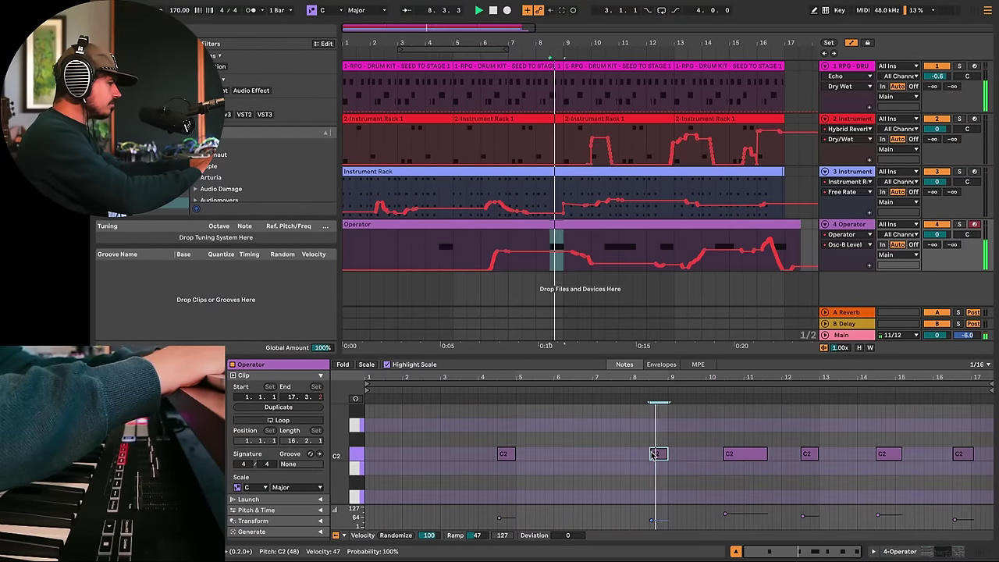
Audition playback from around bars 9.8 and 10.3, then select the whole Operator clip
click(593, 256)
key(space)
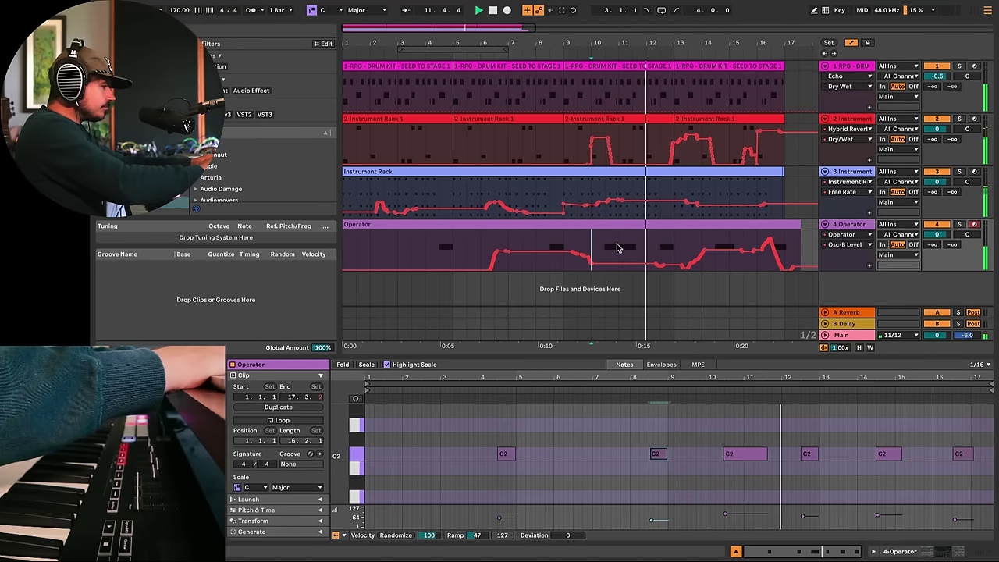
click(606, 251)
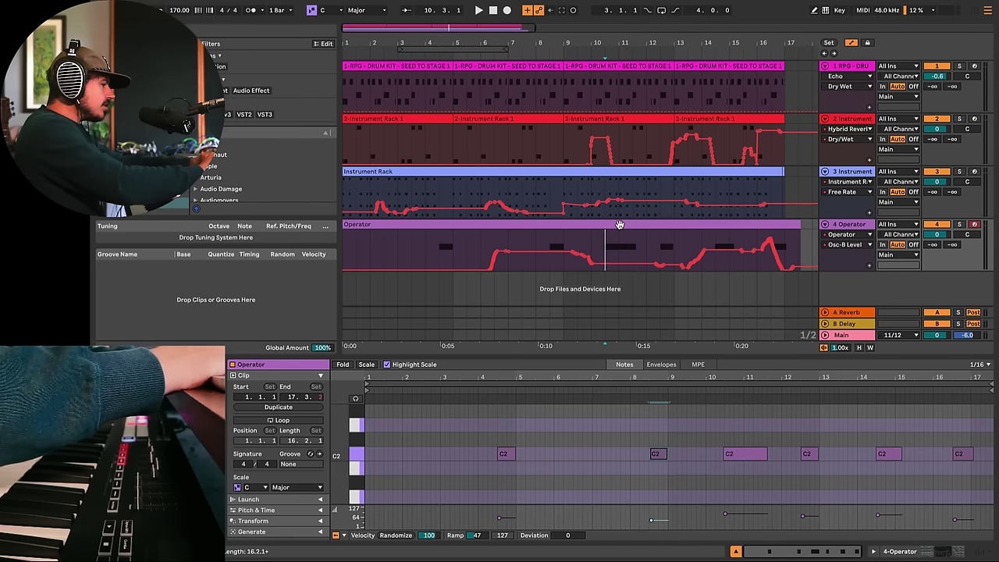
click(619, 225)
Show the clip's Pitch Bend envelope and play to hear the recorded bends
click(662, 364)
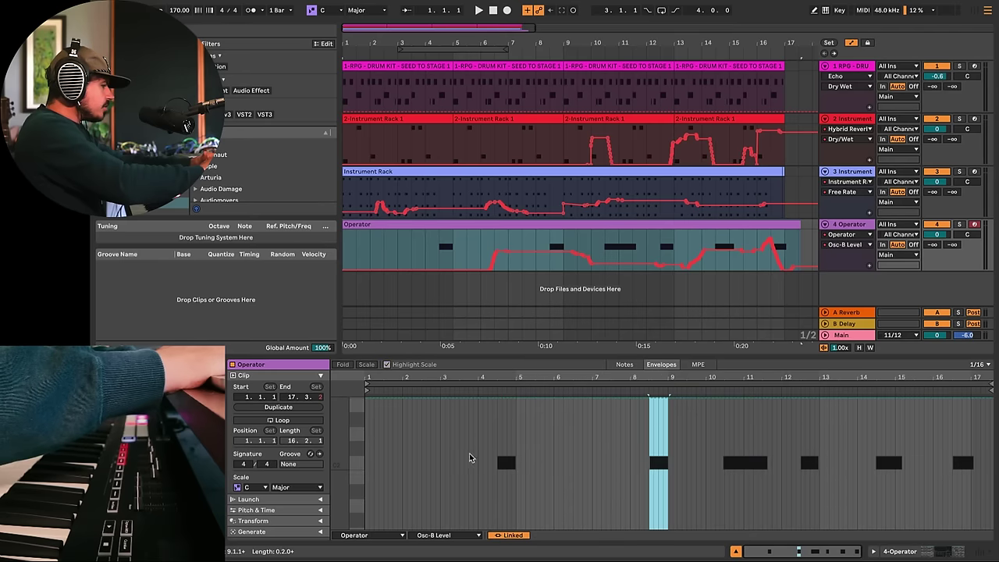
click(388, 534)
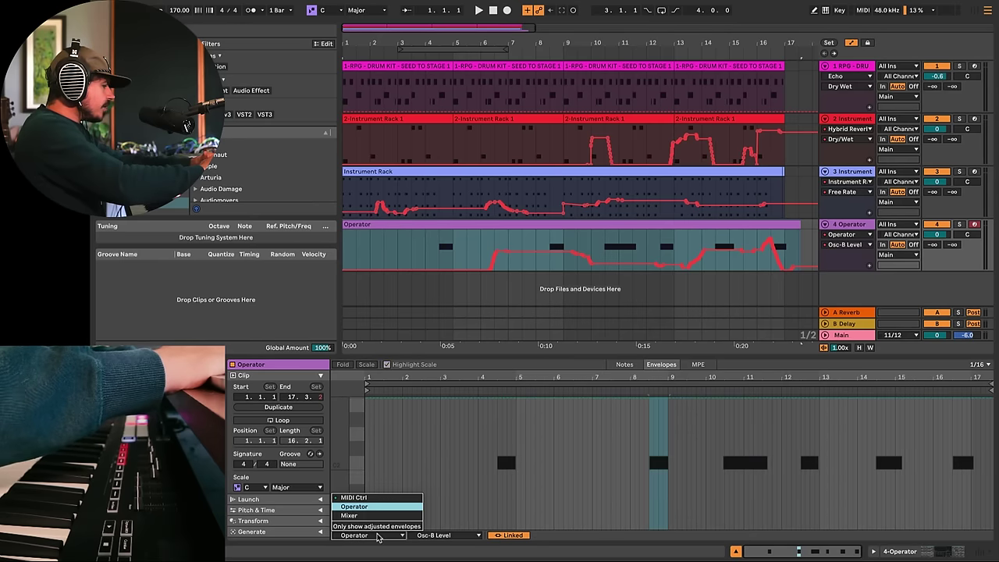
click(344, 498)
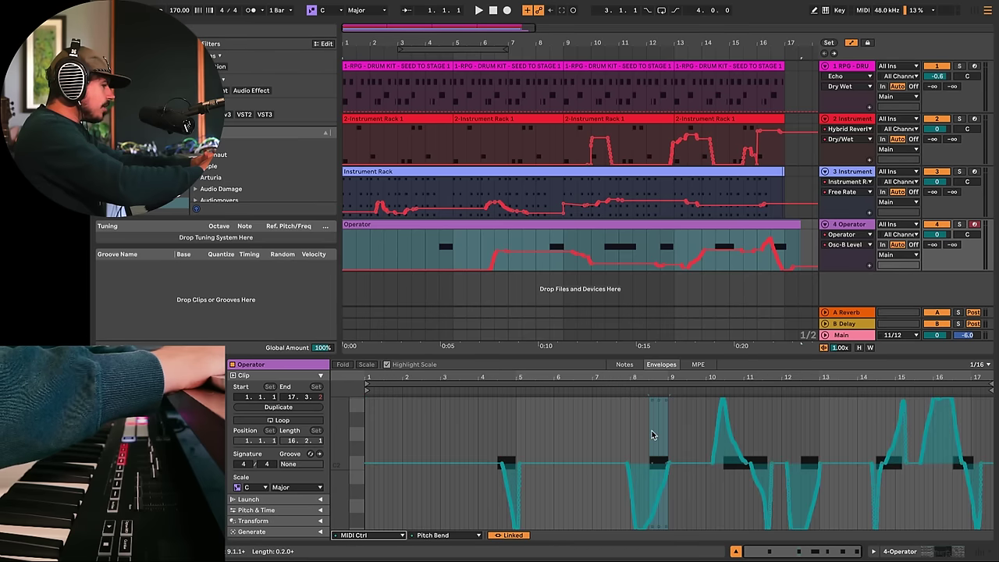
click(711, 406)
key(space)
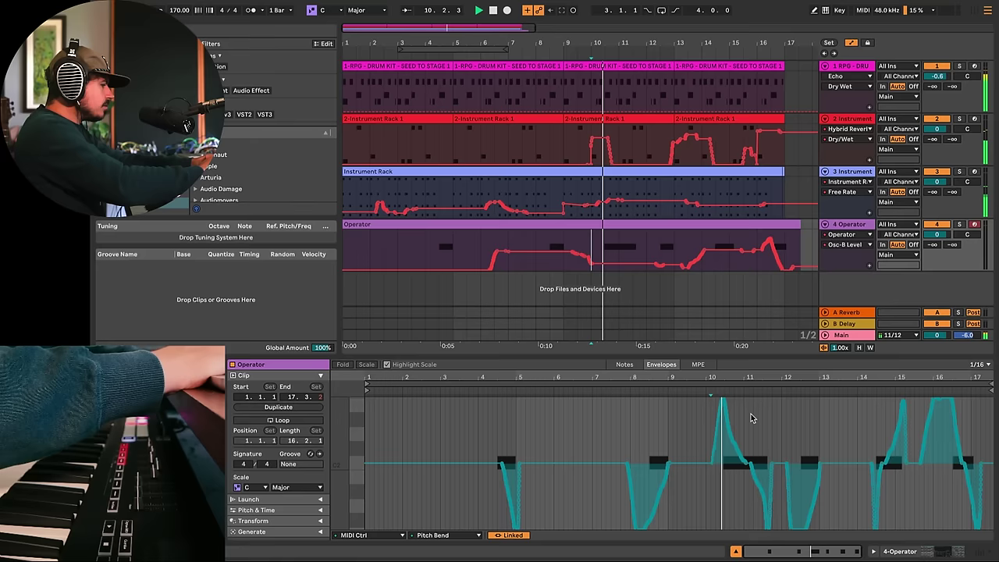
Simplify the pitch-bend rise from bar 10.1 to 11 and lower its peak from 8121 to 6400
scroll(751, 443, up, 5)
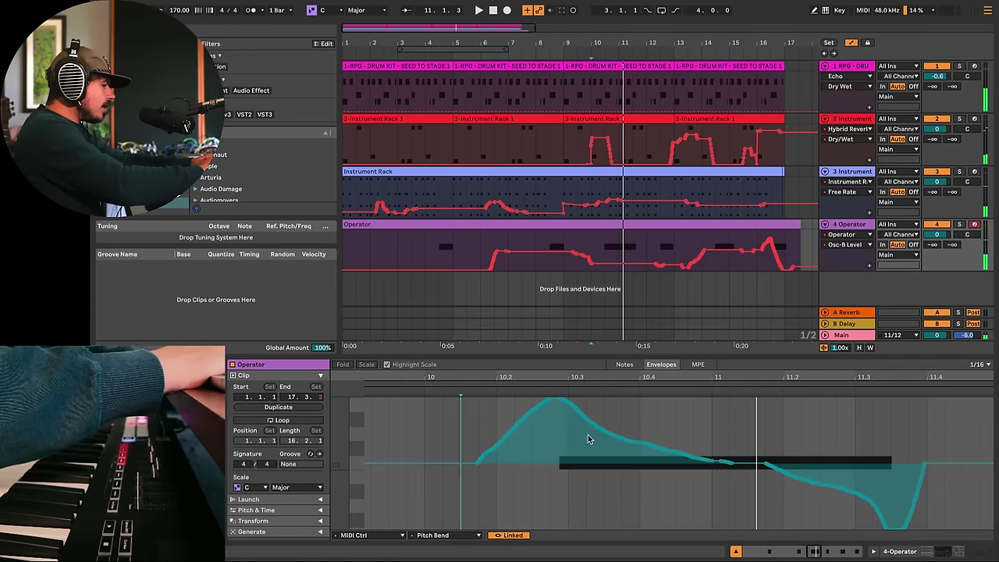
drag(497, 412, 712, 446)
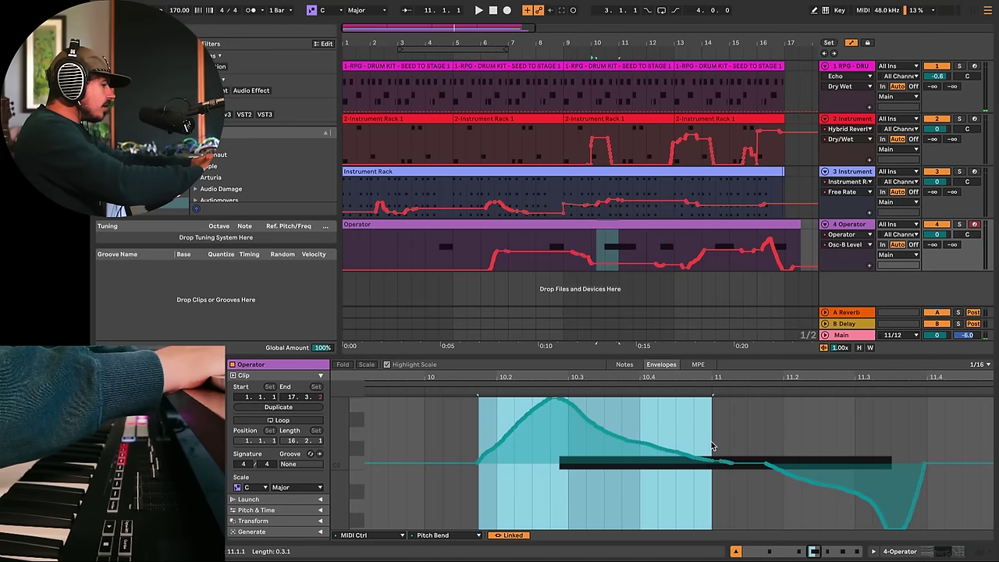
right_click(635, 444)
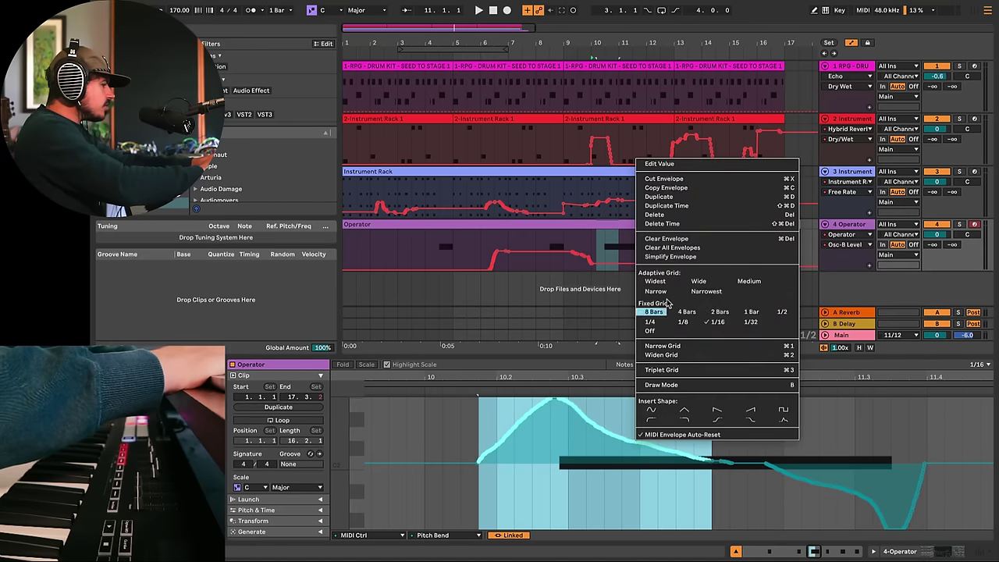
click(669, 259)
click(606, 422)
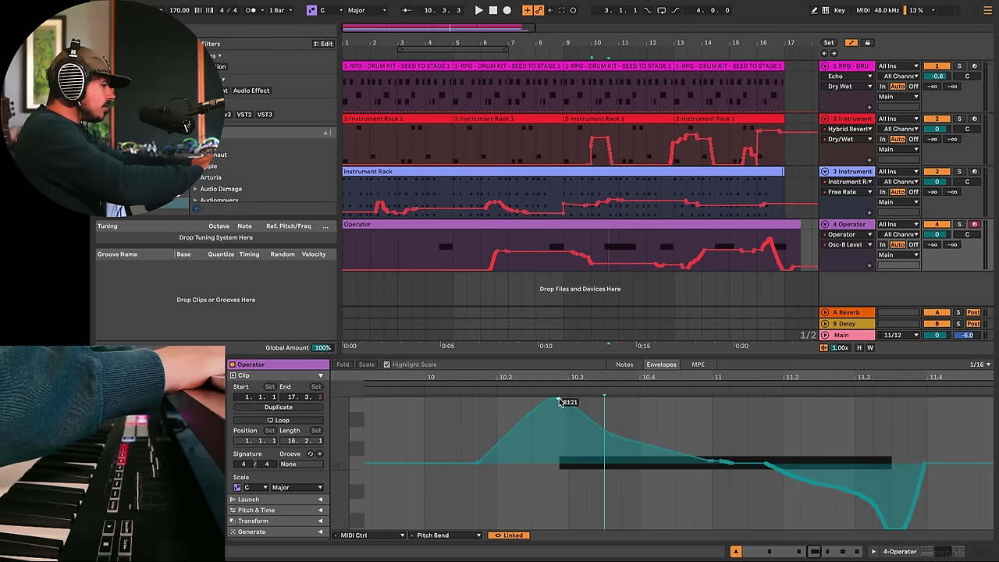
drag(559, 401, 559, 411)
key(space)
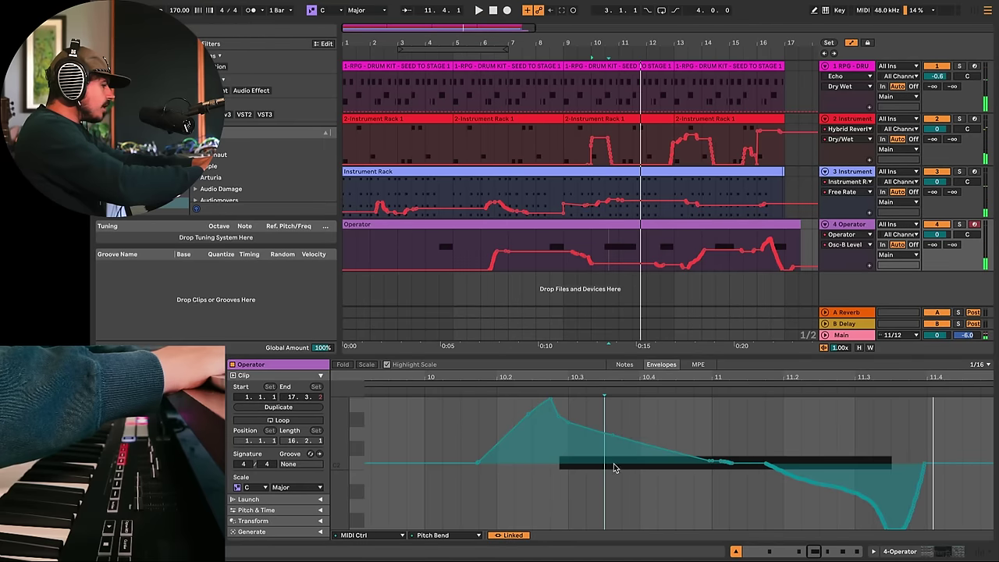
Simplify the falling pitch-bend section after the peak
drag(608, 484, 890, 503)
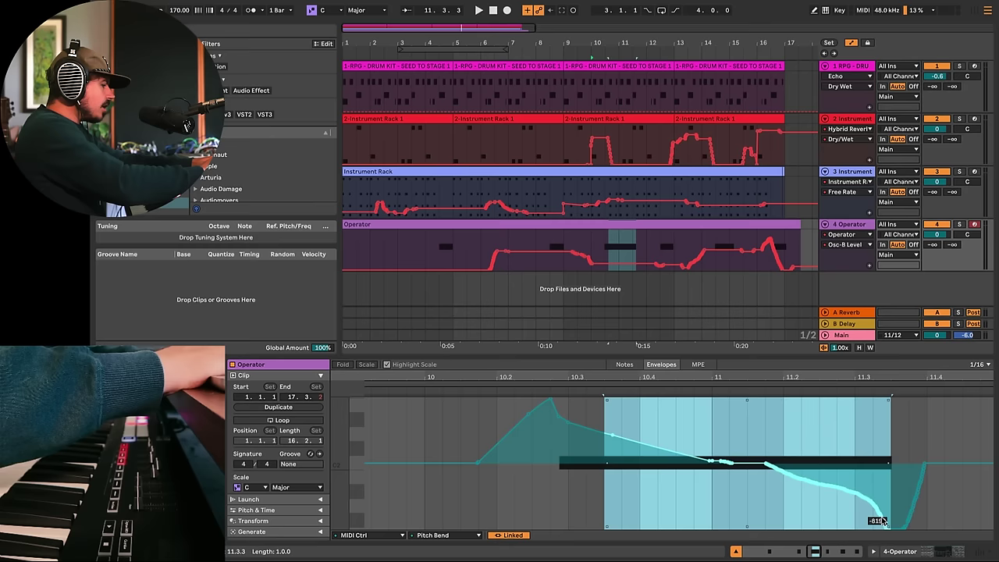
right_click(840, 493)
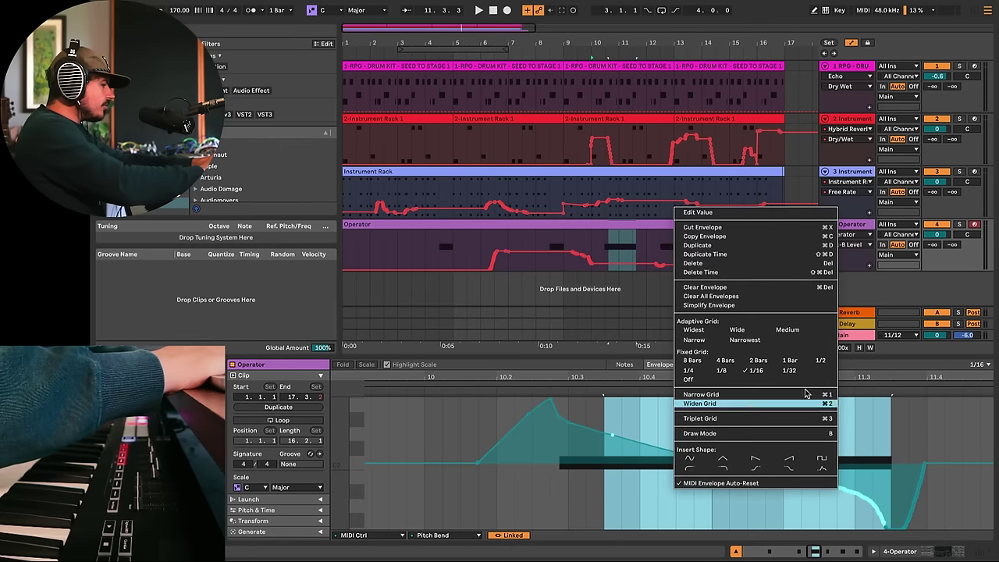
click(754, 309)
click(765, 463)
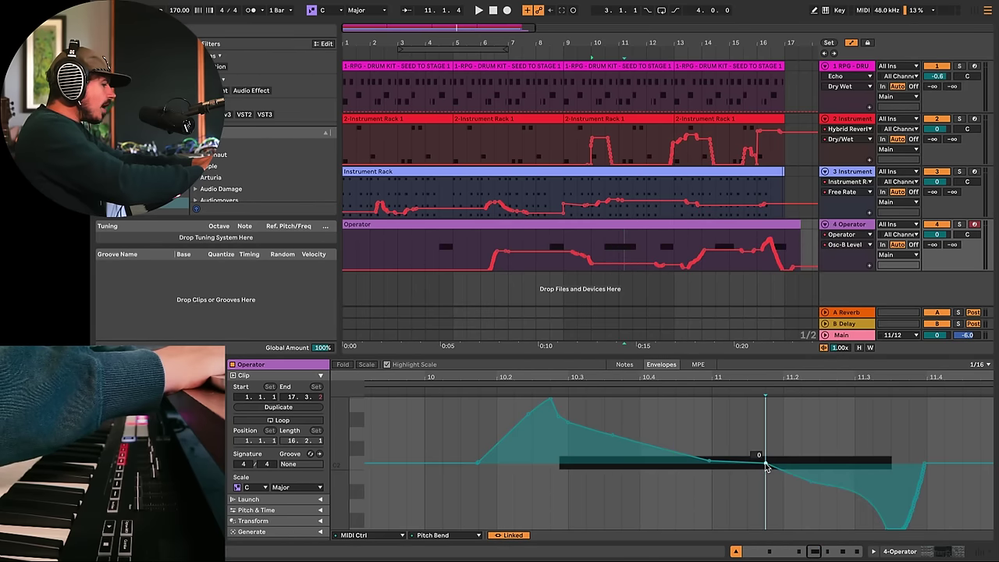
Reshape the dip with a -2282 breakpoint and lower curve so it starts sooner, then play from bar 10
drag(765, 466, 785, 476)
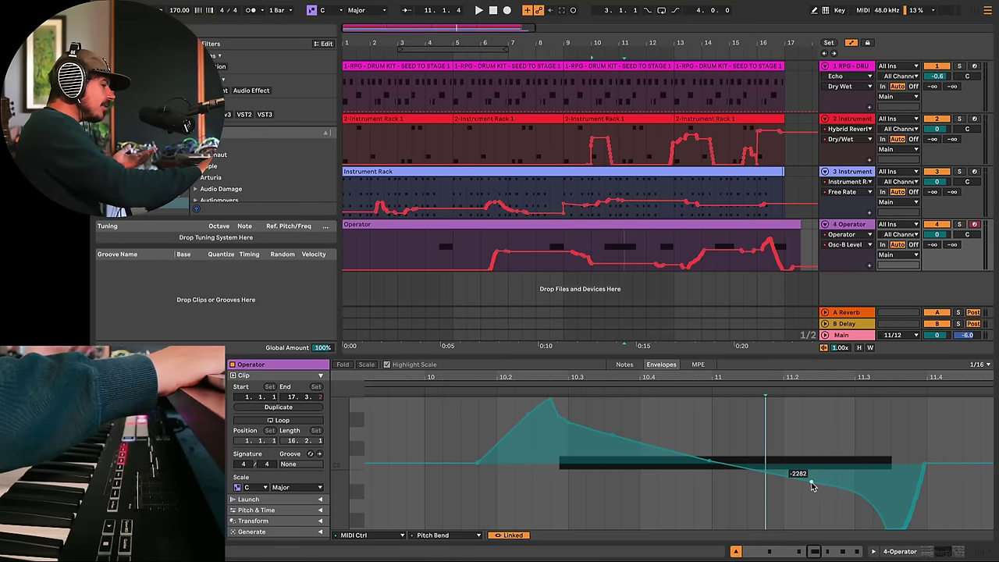
drag(812, 484, 783, 482)
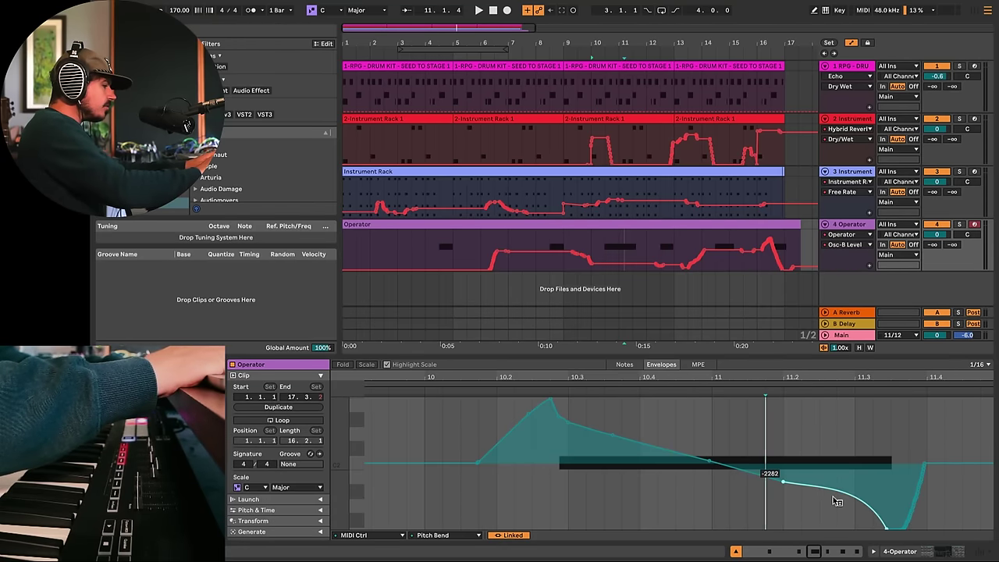
drag(834, 501, 837, 504)
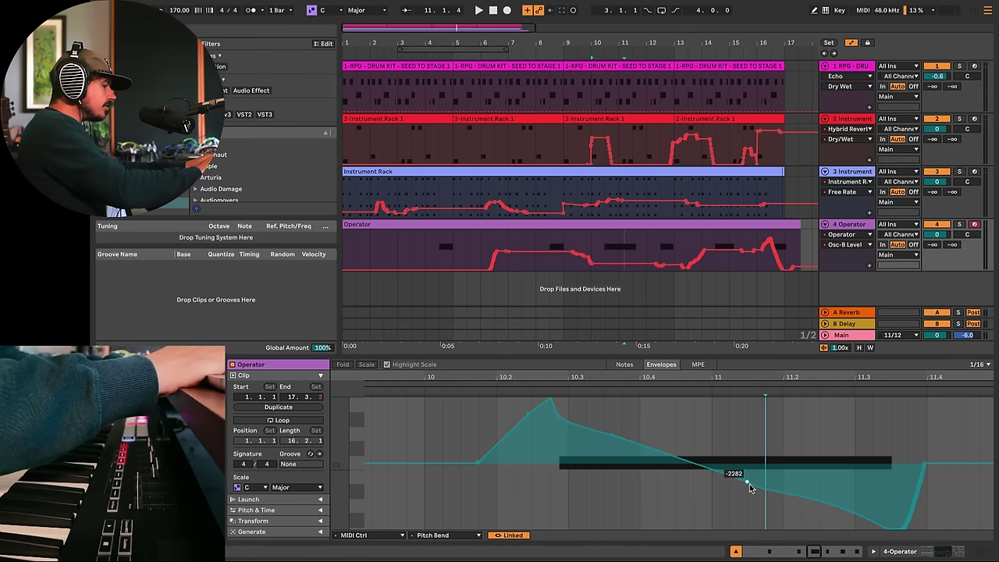
drag(743, 477, 718, 487)
key(space)
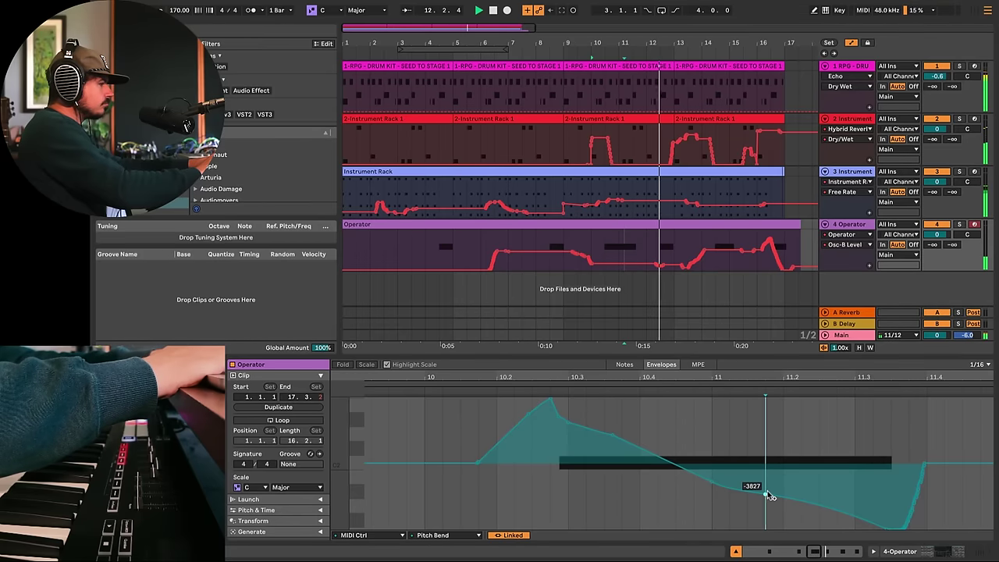
key(space)
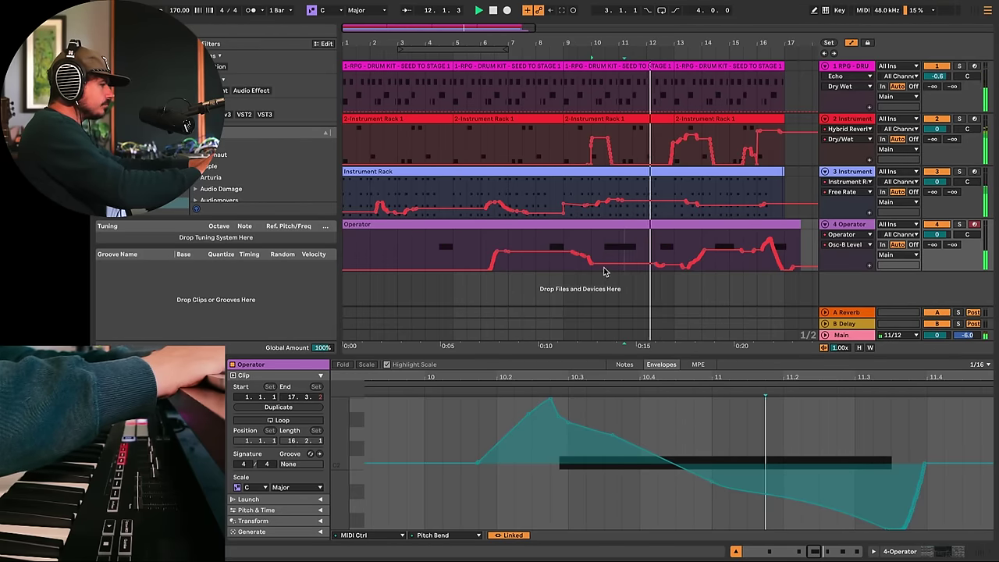
Go back to the clip's notes and play from the long C2 note
click(624, 365)
key(space)
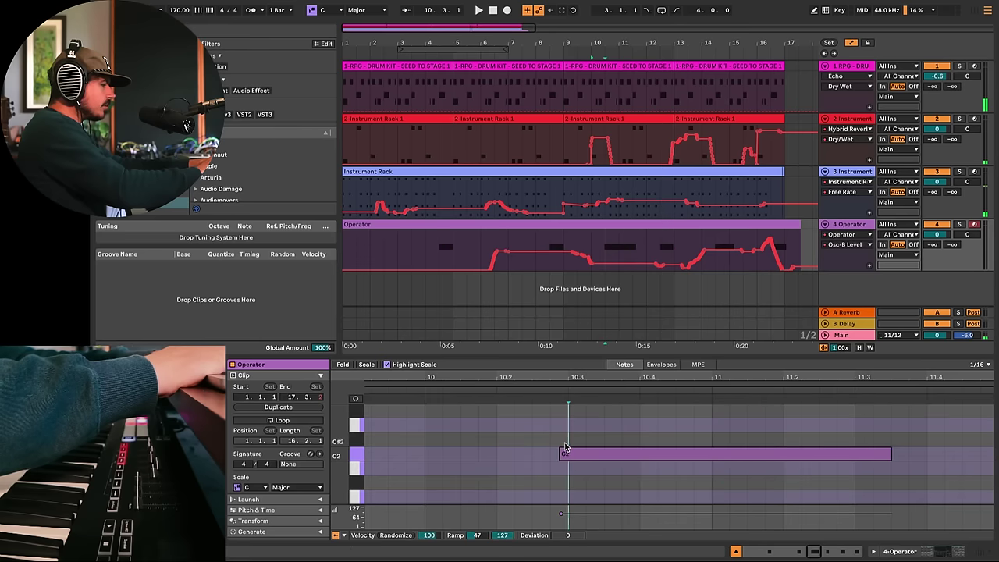
click(569, 453)
key(space)
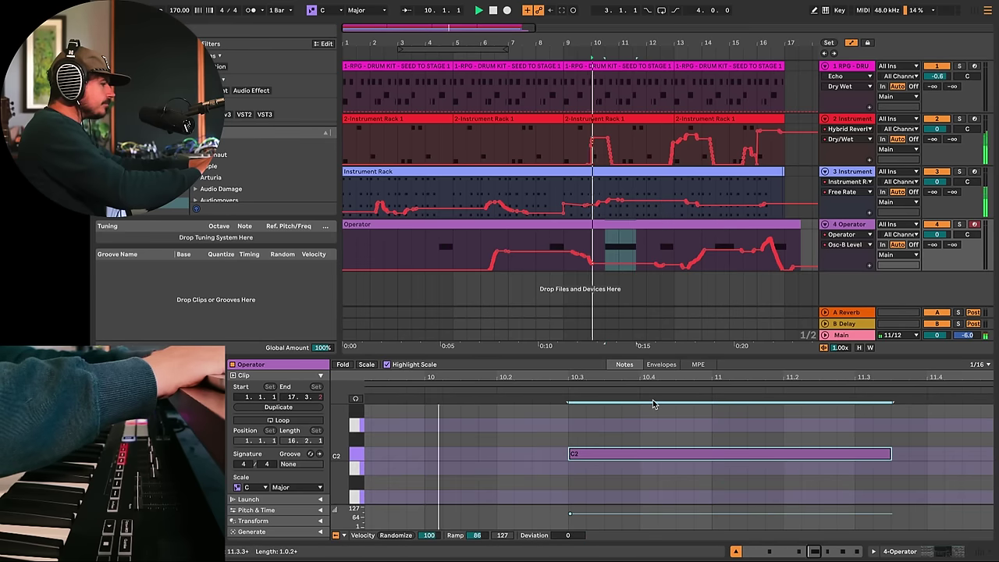